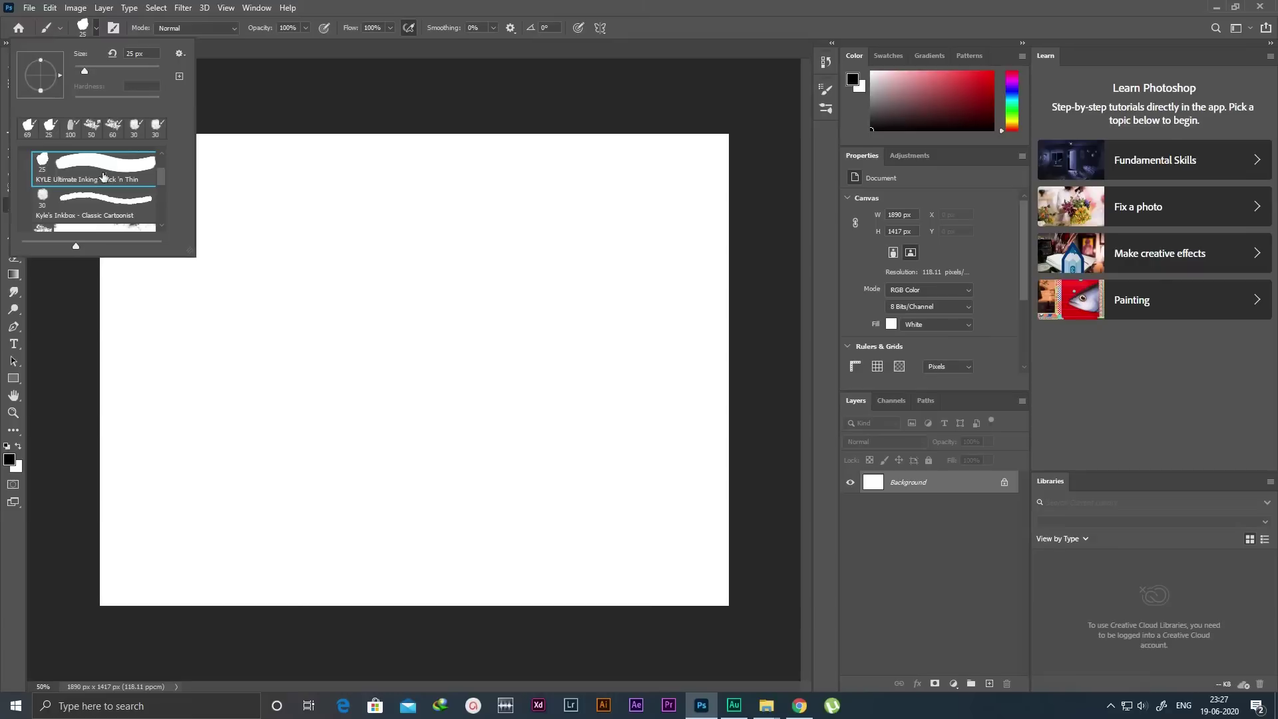
Step: Scribble overlapping freehand test strokes with the 25 px KYLE Ultimate Inking Thick 'n Thin brush, trying pen pressure for size, and close Photoshop
double_click(122, 164)
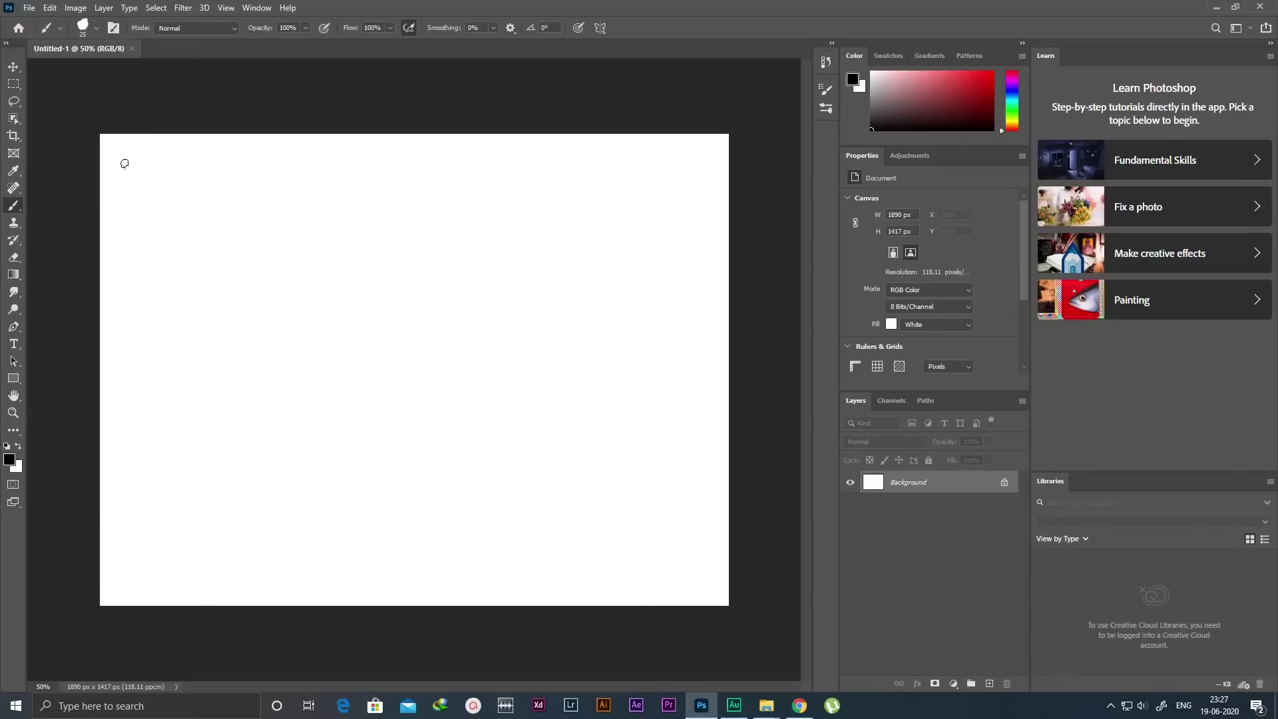
mouse_move(356, 434)
left_mouse_down()
mouse_move(359, 374)
mouse_move(382, 338)
left_mouse_up()
mouse_move(411, 328)
left_mouse_down()
mouse_move(432, 419)
mouse_move(523, 370)
mouse_move(473, 340)
mouse_move(353, 302)
mouse_move(345, 312)
left_mouse_up()
left_click(315, 368)
mouse_move(297, 404)
left_mouse_down()
mouse_move(262, 383)
mouse_move(307, 267)
mouse_move(476, 311)
mouse_move(562, 249)
mouse_move(395, 386)
mouse_move(553, 319)
mouse_move(551, 208)
mouse_move(311, 457)
mouse_move(357, 451)
left_mouse_up()
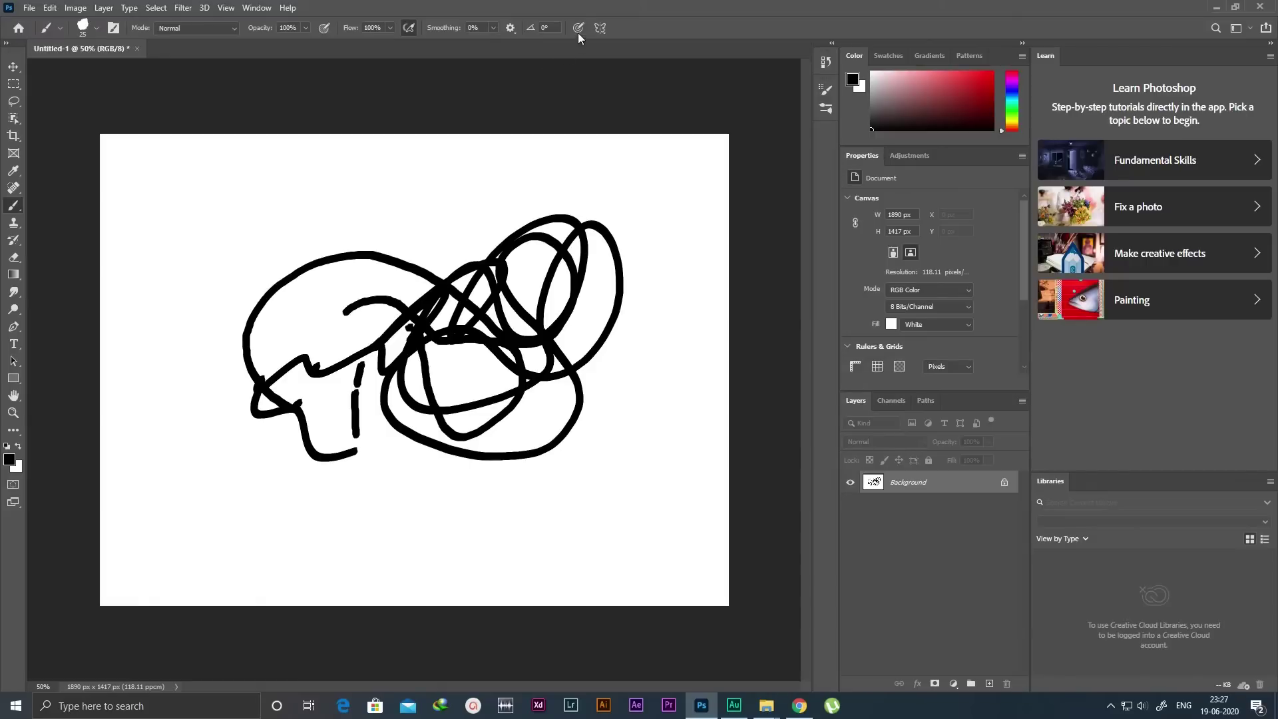
left_click_drag(253, 283, 559, 399)
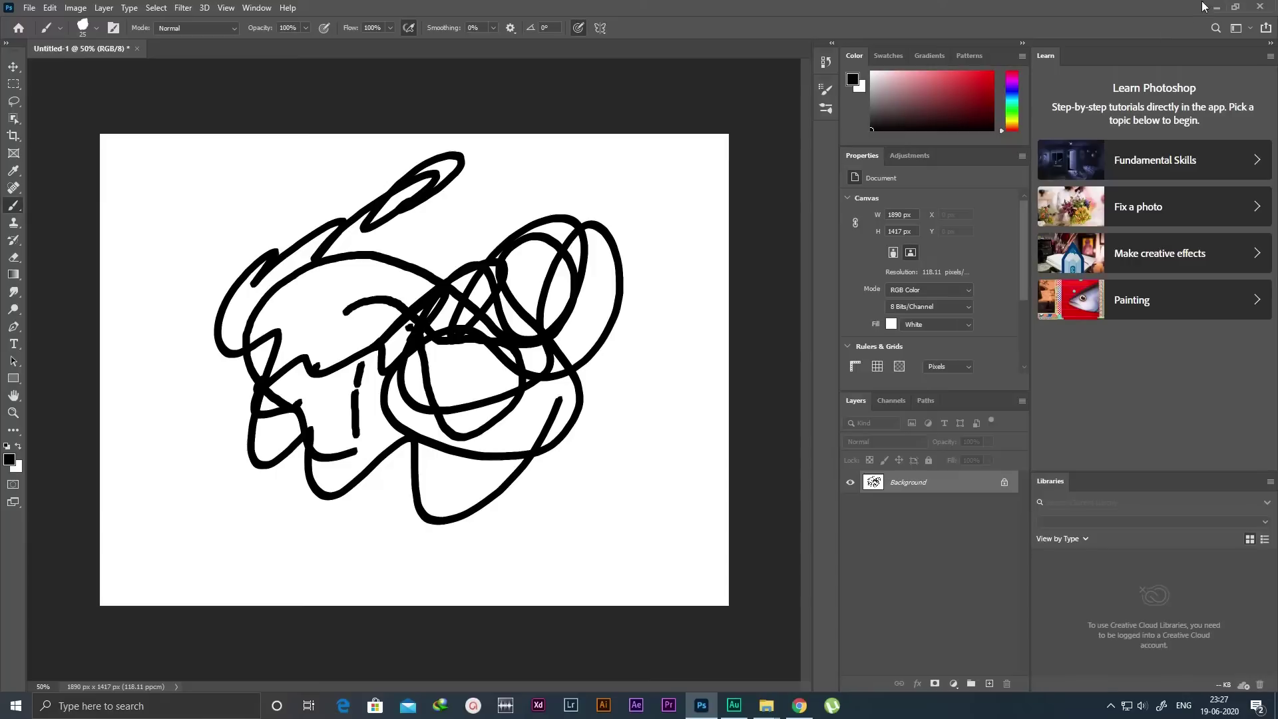
left_click(1260, 7)
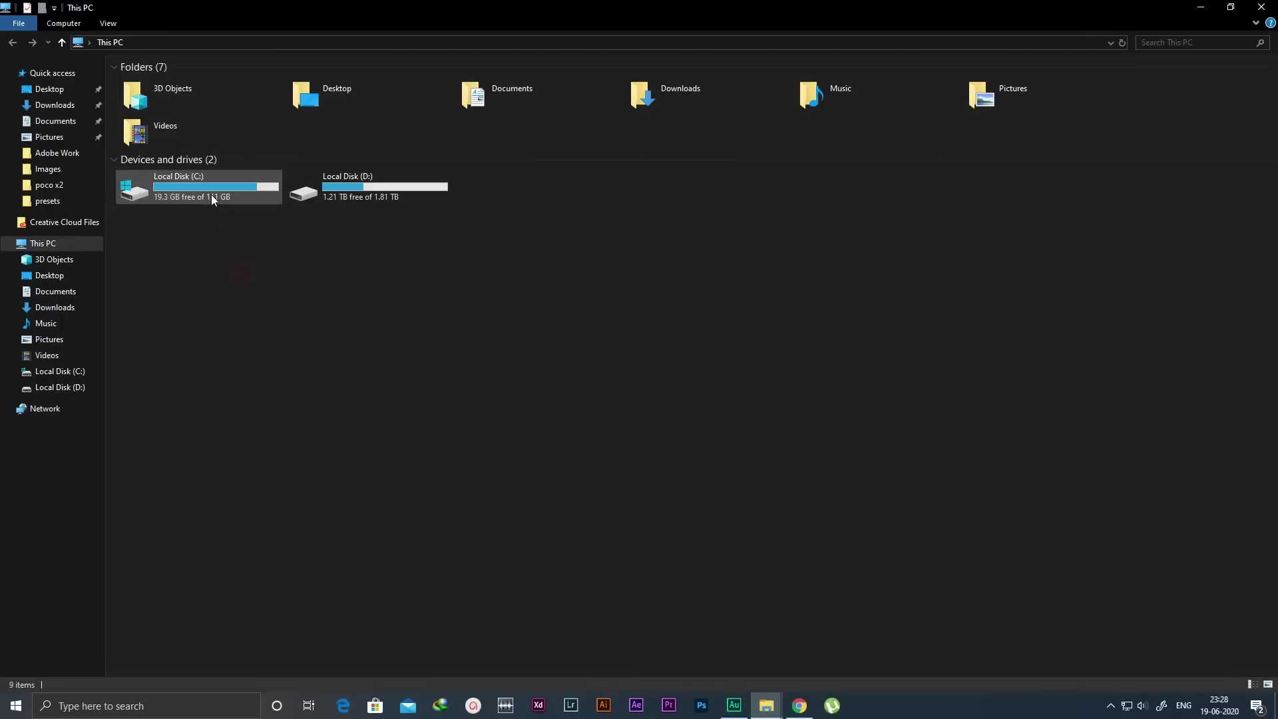
Step: Open Local Disk (C:) in File Explorer and toggle the display of hidden items off and back on
double_click(210, 194)
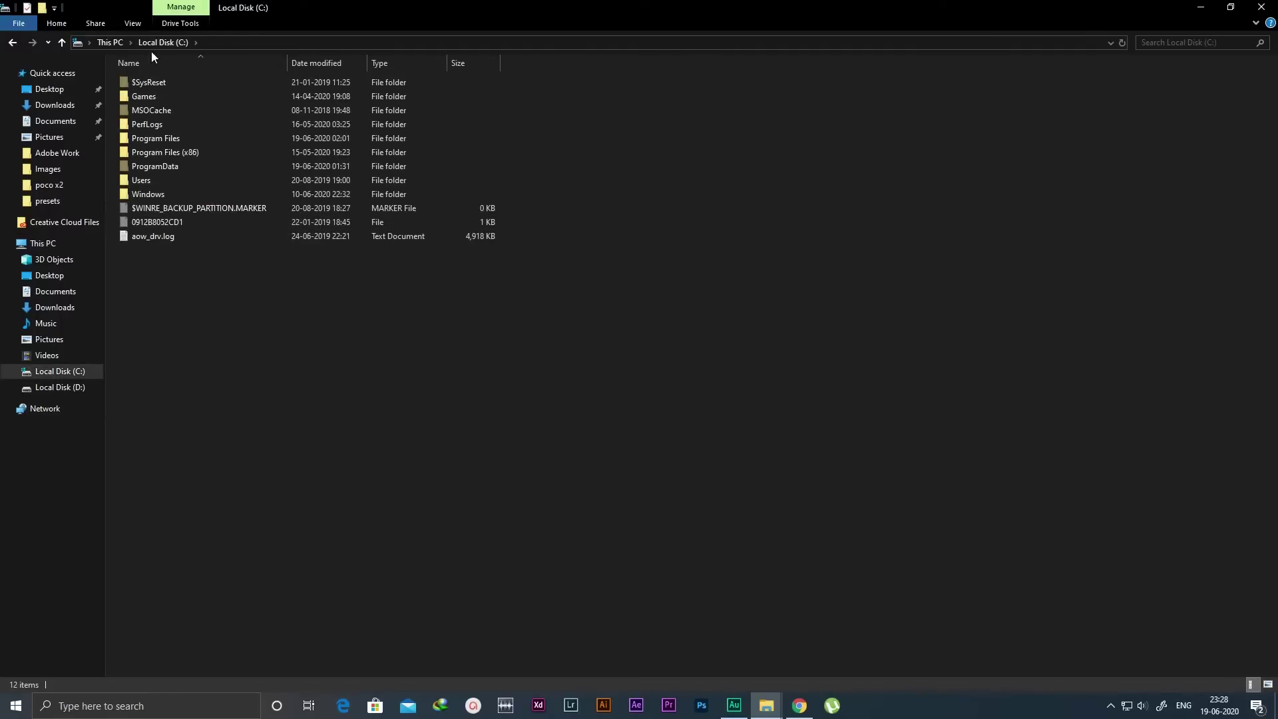
left_click(134, 24)
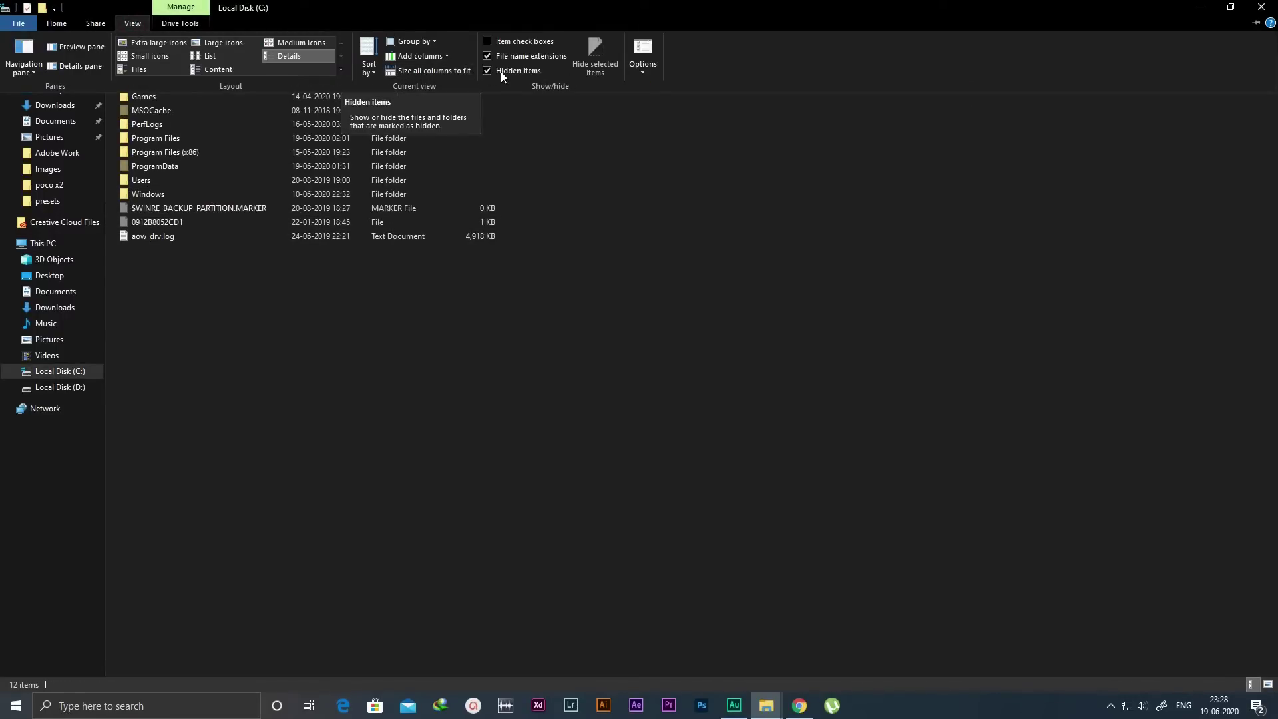
left_click(489, 71)
left_click(152, 23)
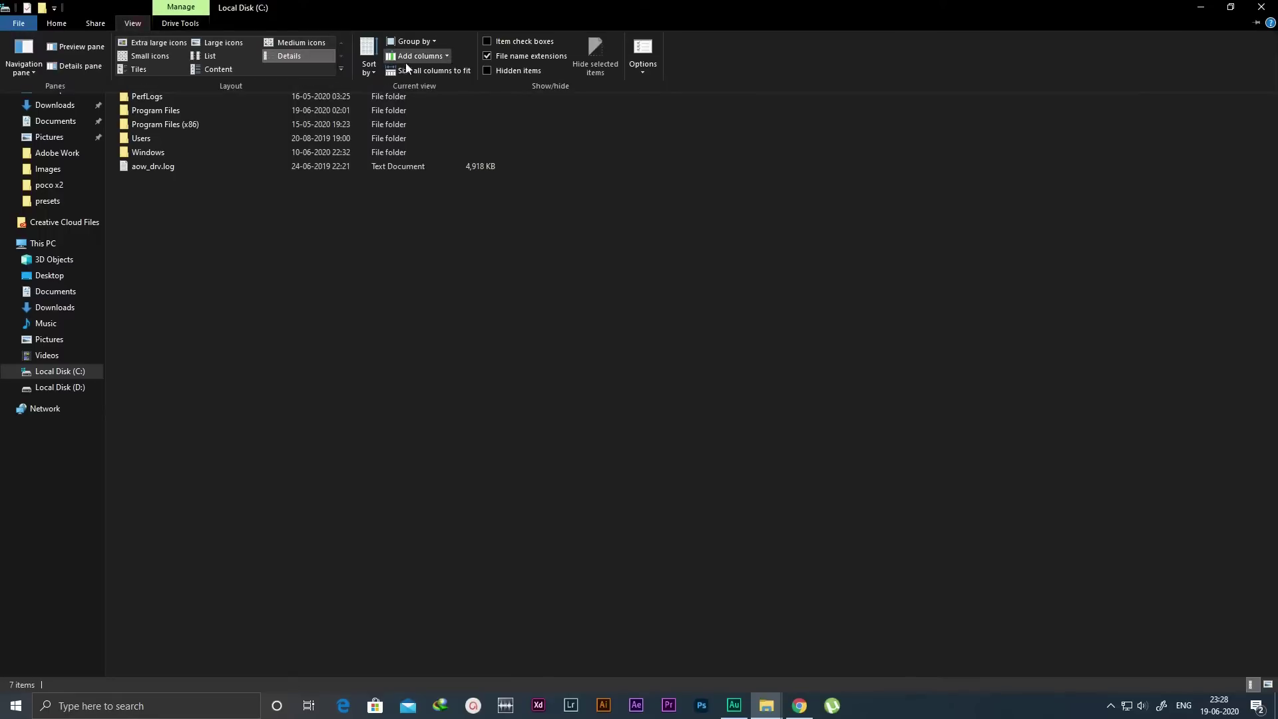
left_click(490, 71)
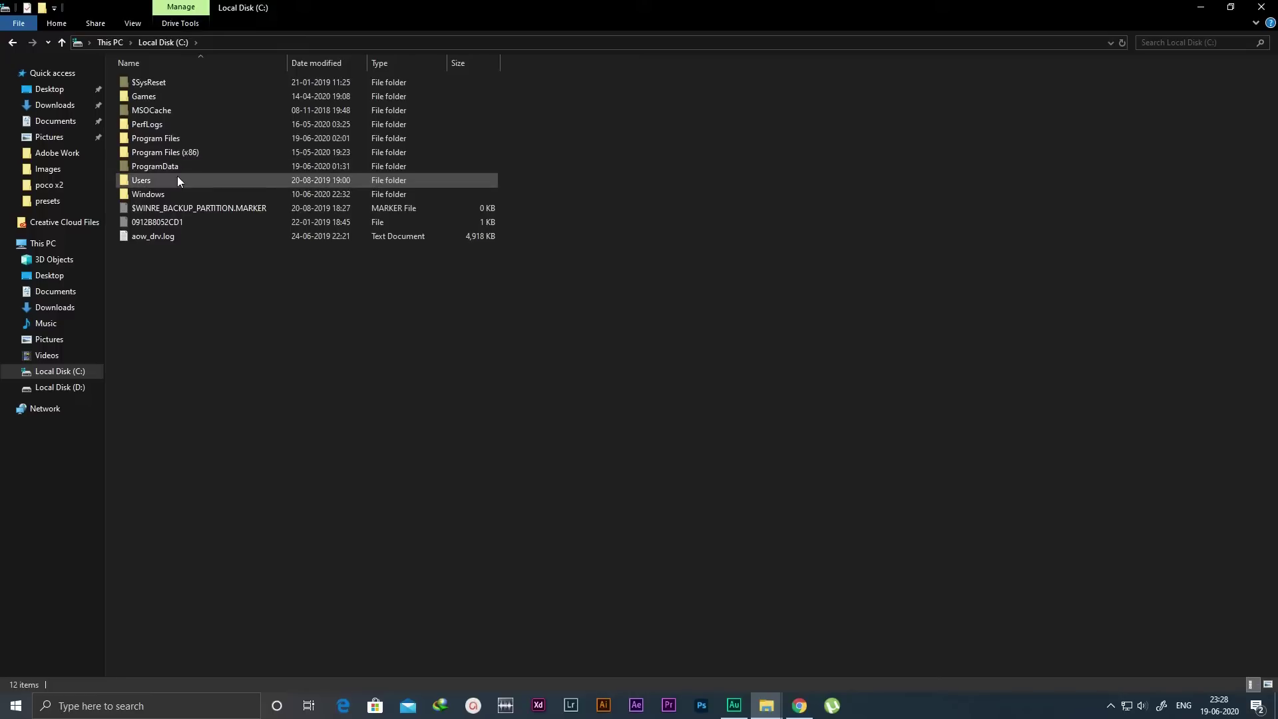
Step: Navigate through Users and the personal user folder to AppData, Roaming, Adobe
left_click(147, 180)
double_click(146, 177)
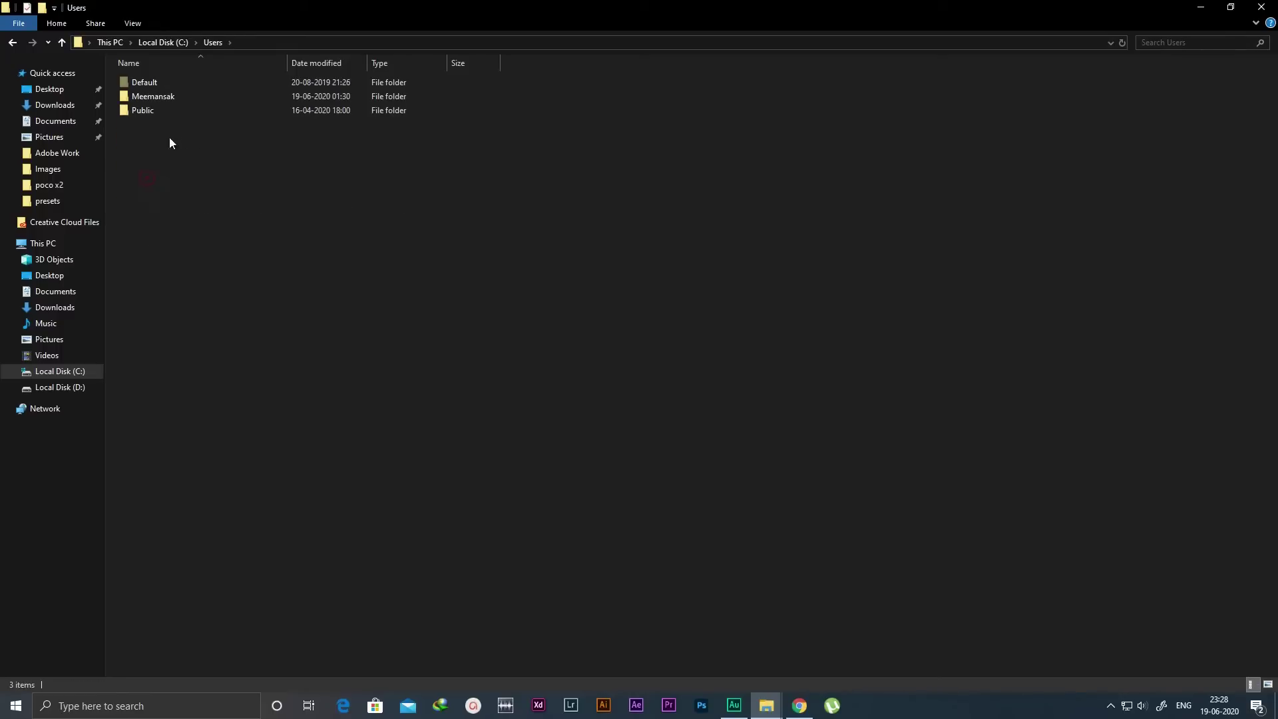
double_click(158, 96)
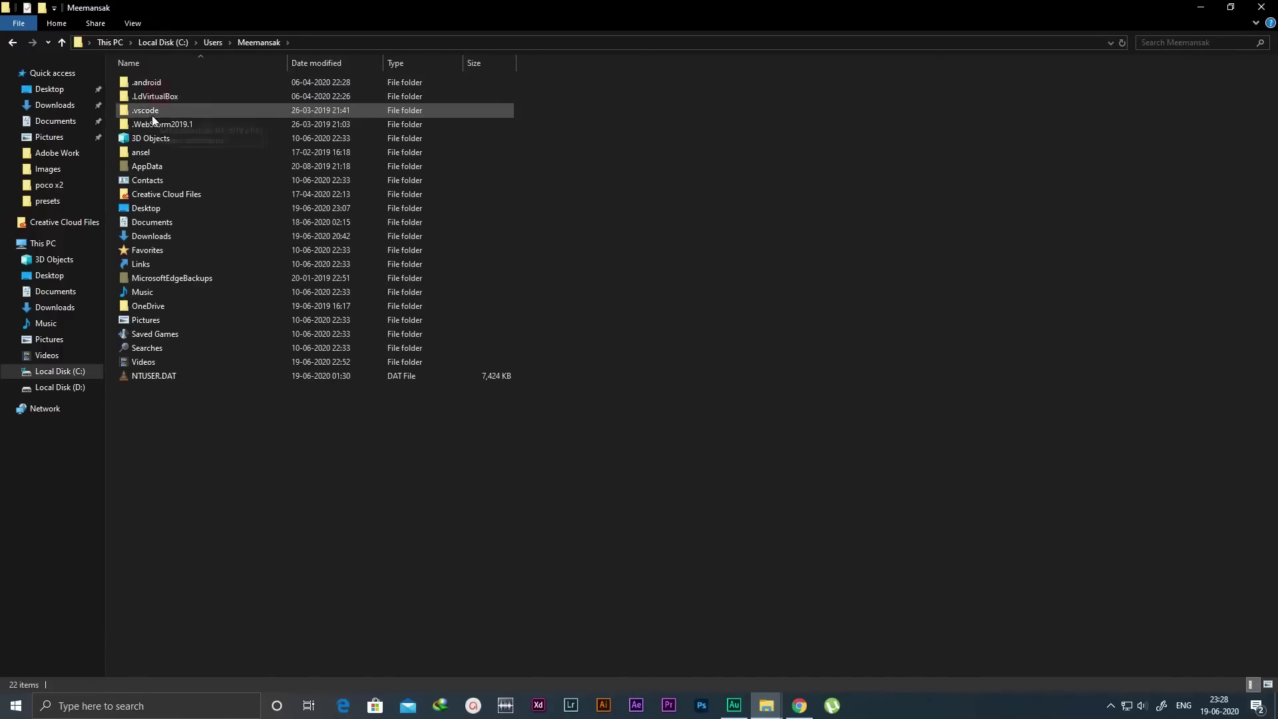
double_click(158, 167)
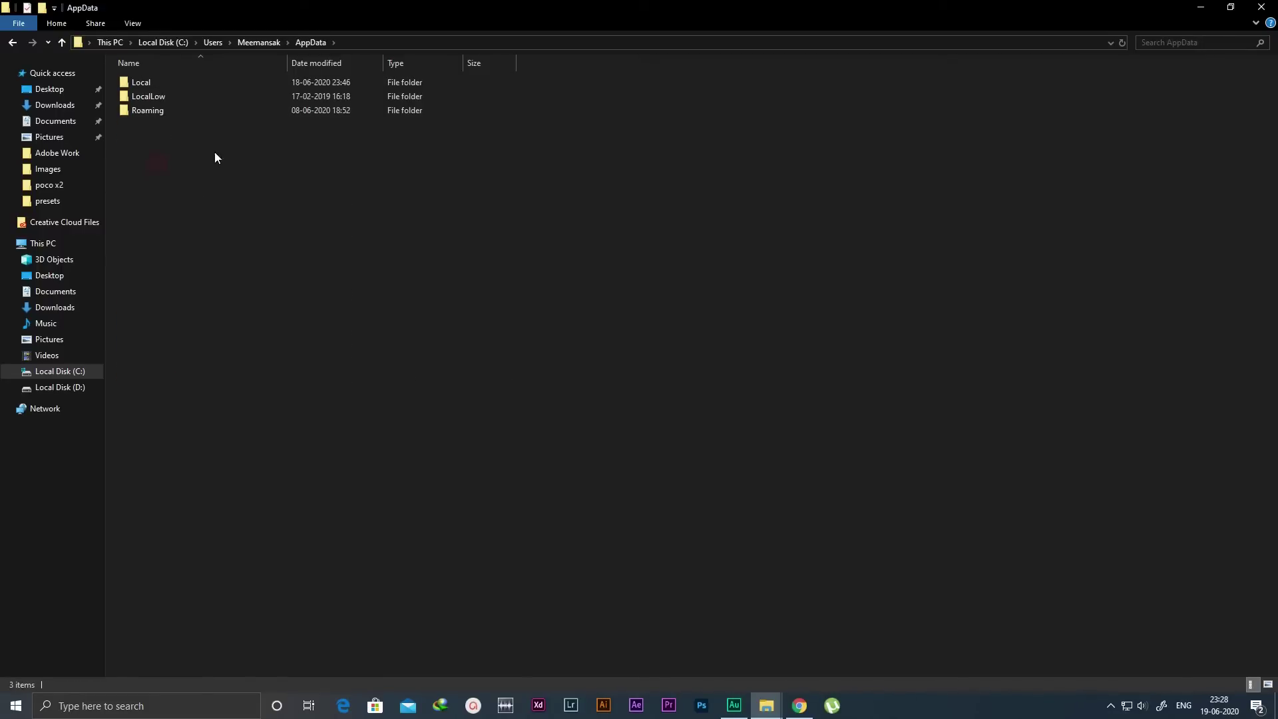
double_click(166, 111)
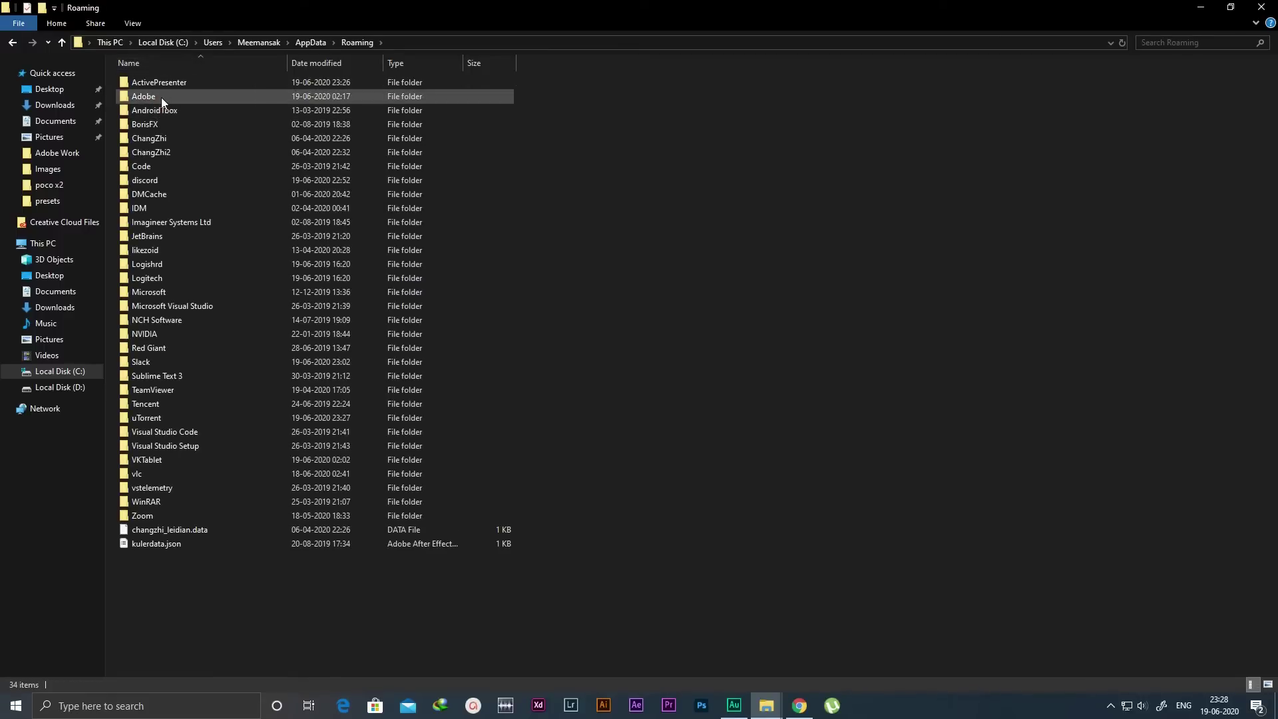
double_click(149, 98)
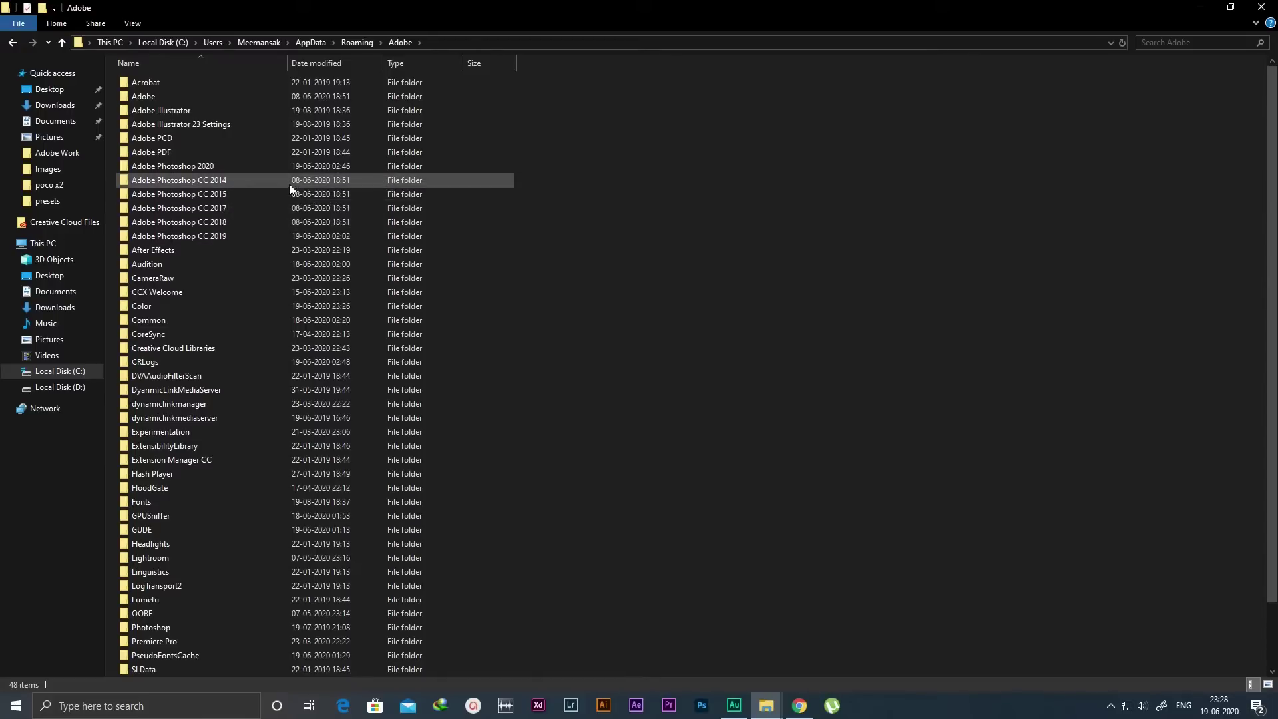
Step: Open the Adobe Photoshop 2020 Settings folder inside Adobe Photoshop 2020 and check it for a PSUserConfig.txt file
left_click(243, 182)
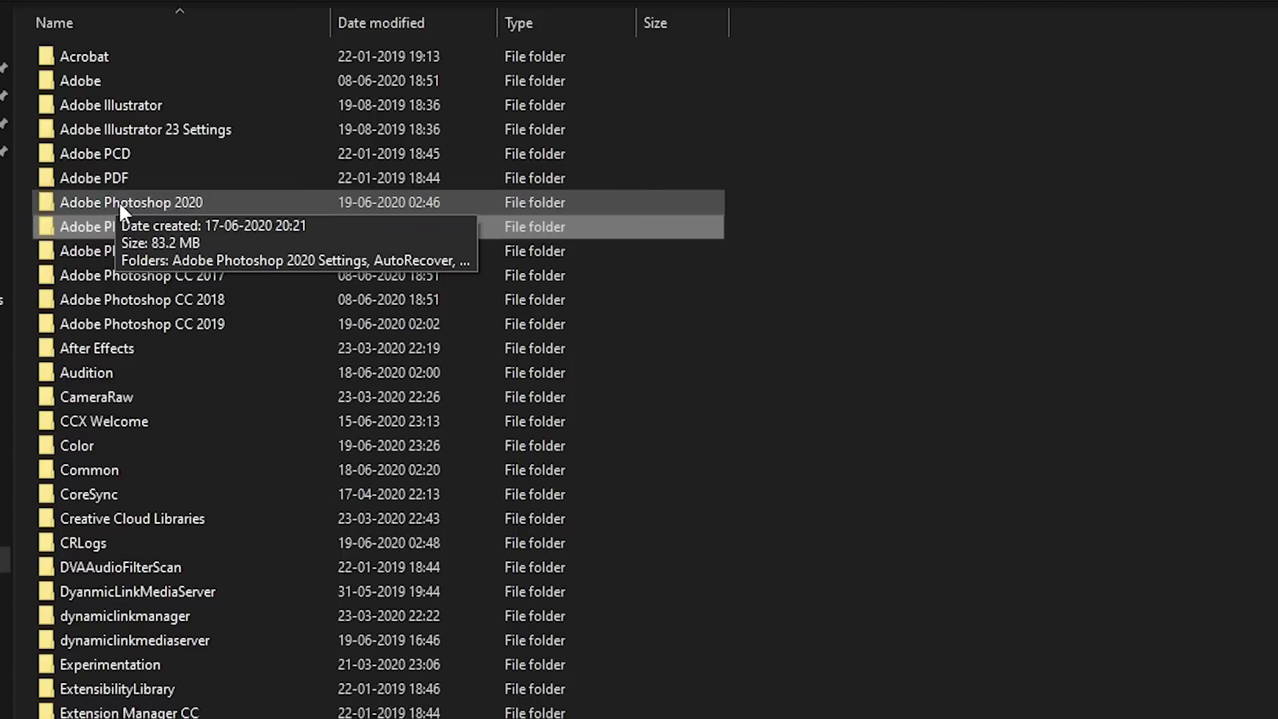
left_click(123, 202)
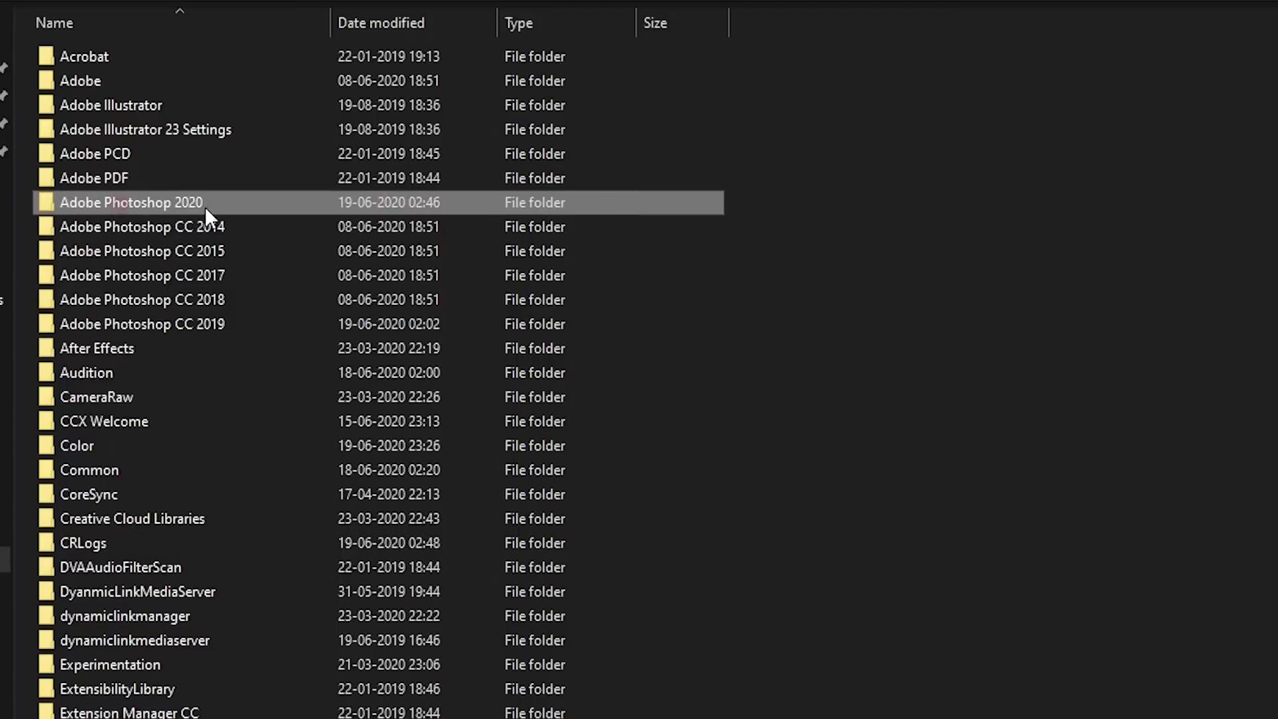
double_click(151, 203)
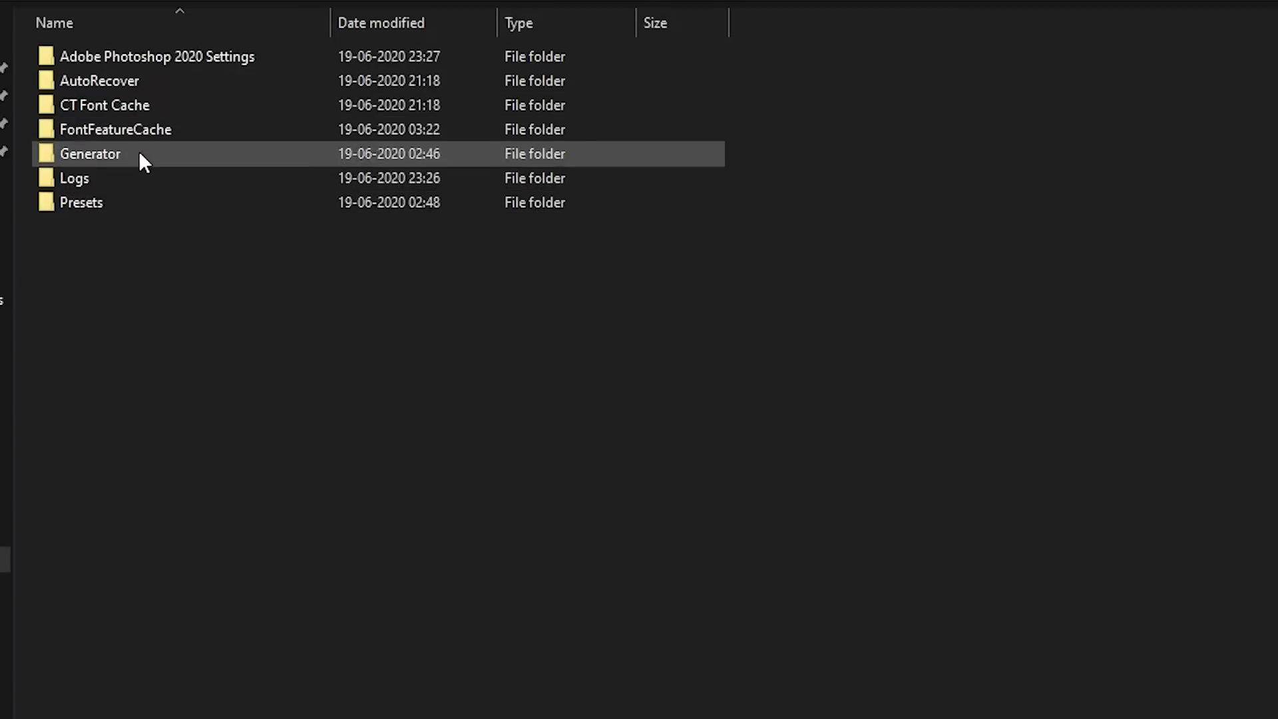
double_click(225, 58)
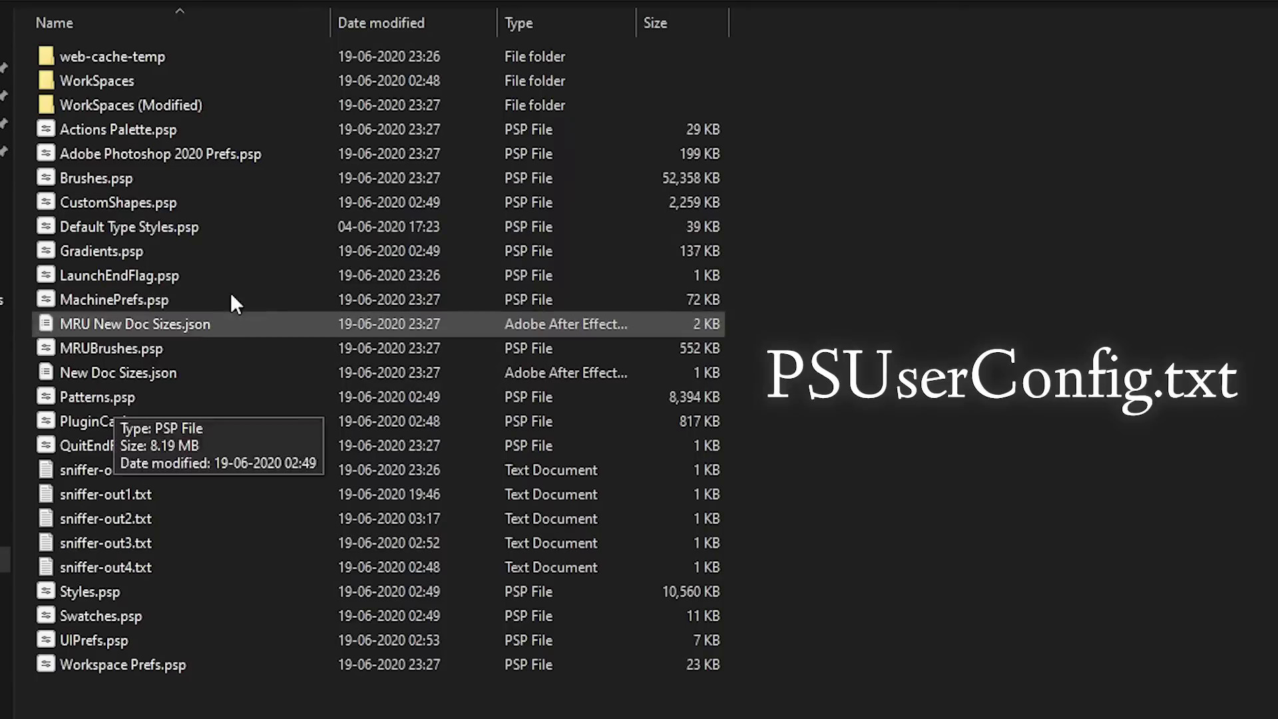
Step: View the PSUserConfig.txt file in the Adobe Photoshop CC 2017 settings folder and close it
key("alt+Up")
key("alt+Up")
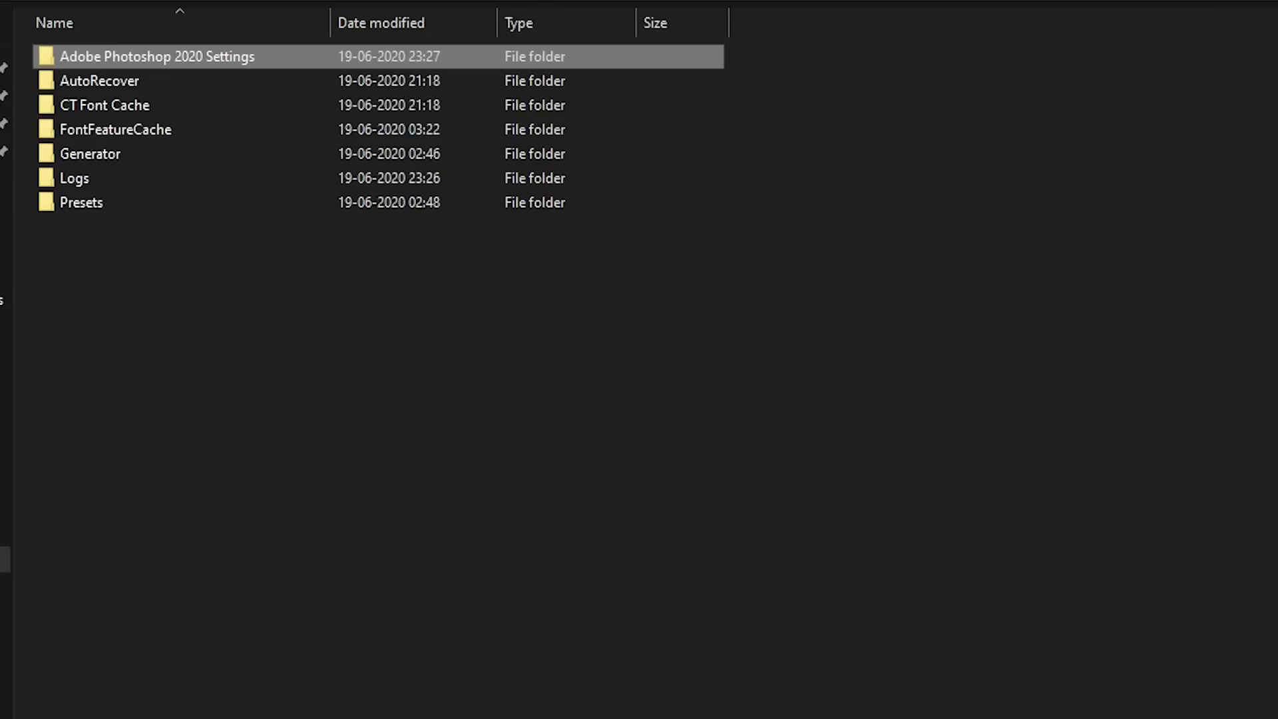
double_click(211, 269)
double_click(130, 57)
double_click(106, 57)
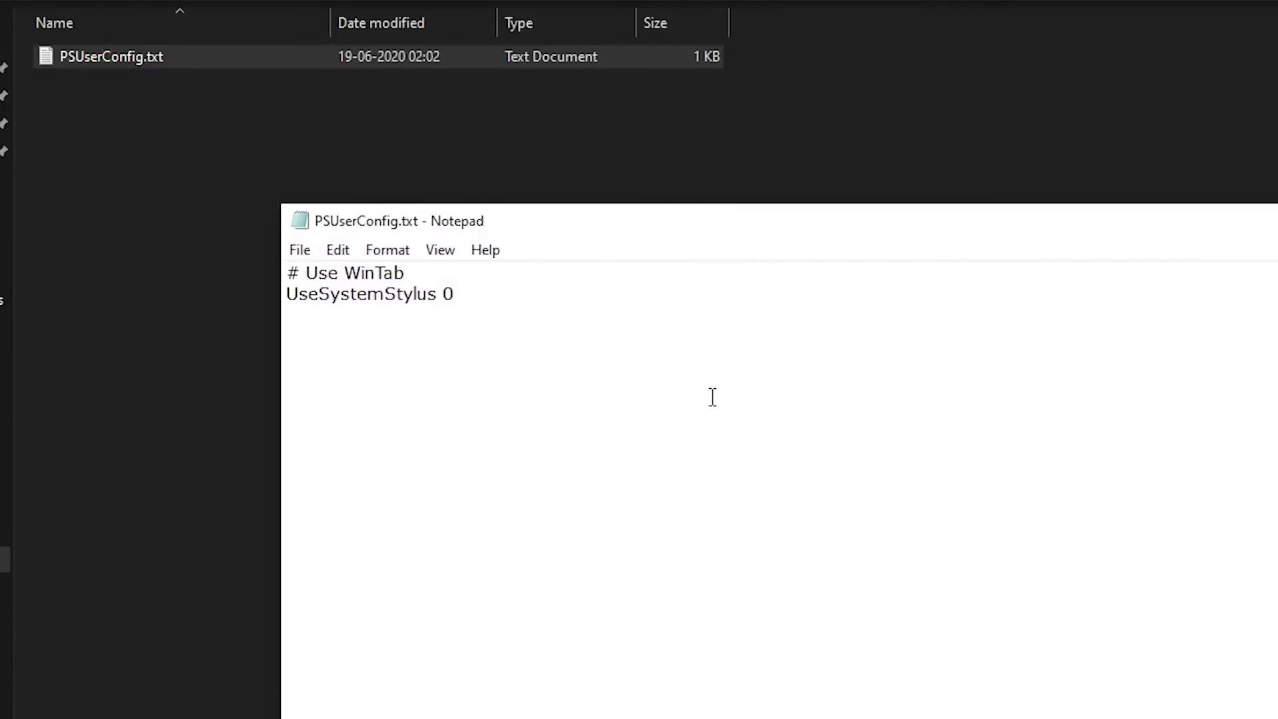
key("alt+F4")
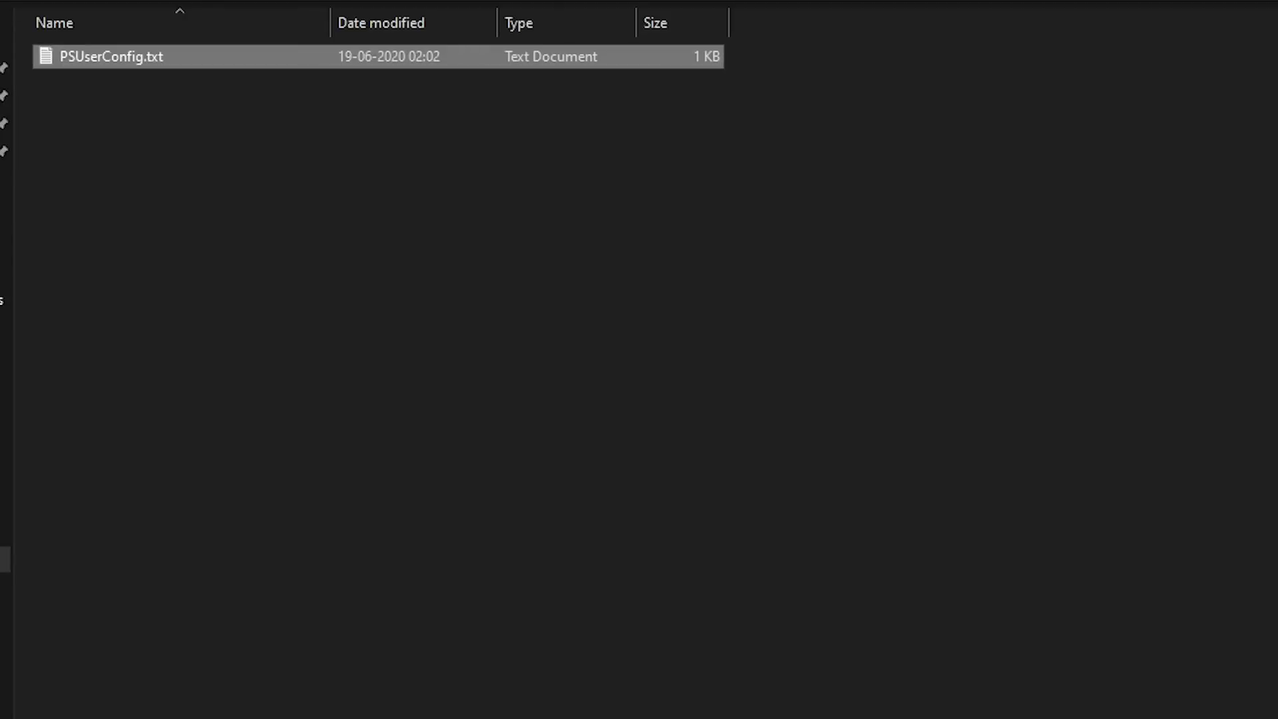
Step: Return to the Adobe Photoshop 2020 Settings folder and paste the copied PSUserConfig.txt file there
key("alt+Up")
key("alt+Up")
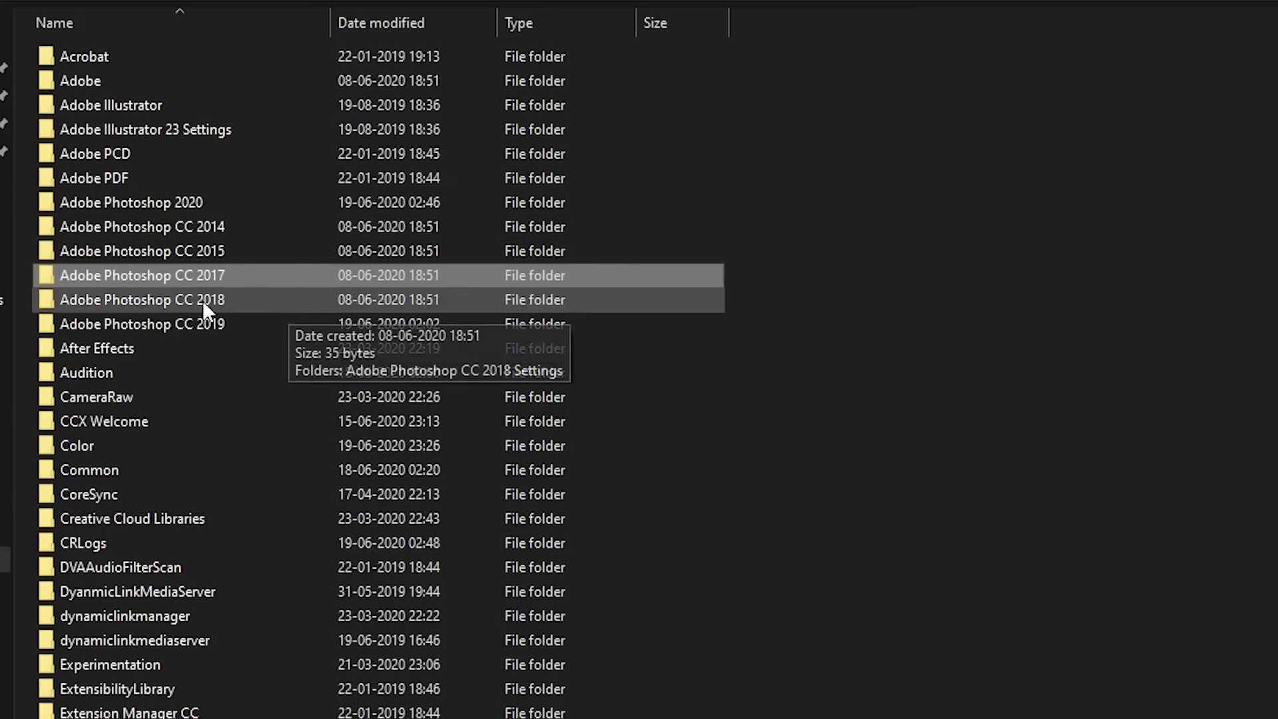
double_click(203, 210)
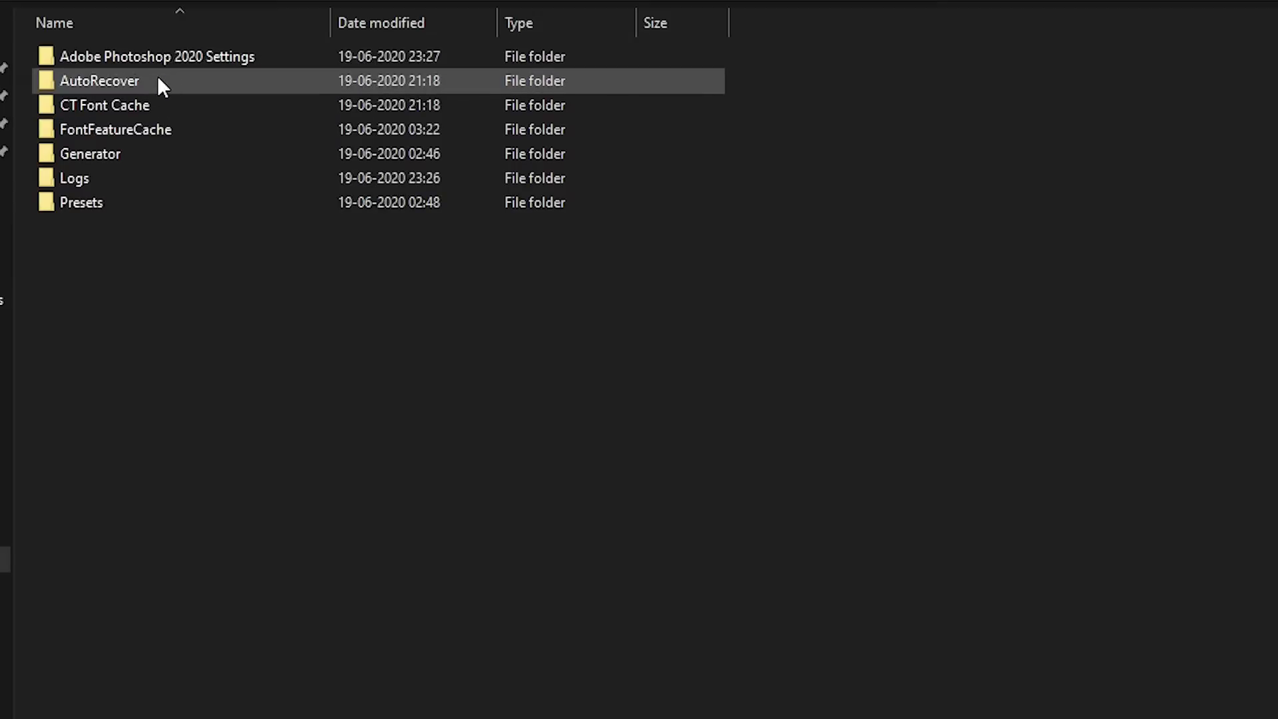
double_click(146, 56)
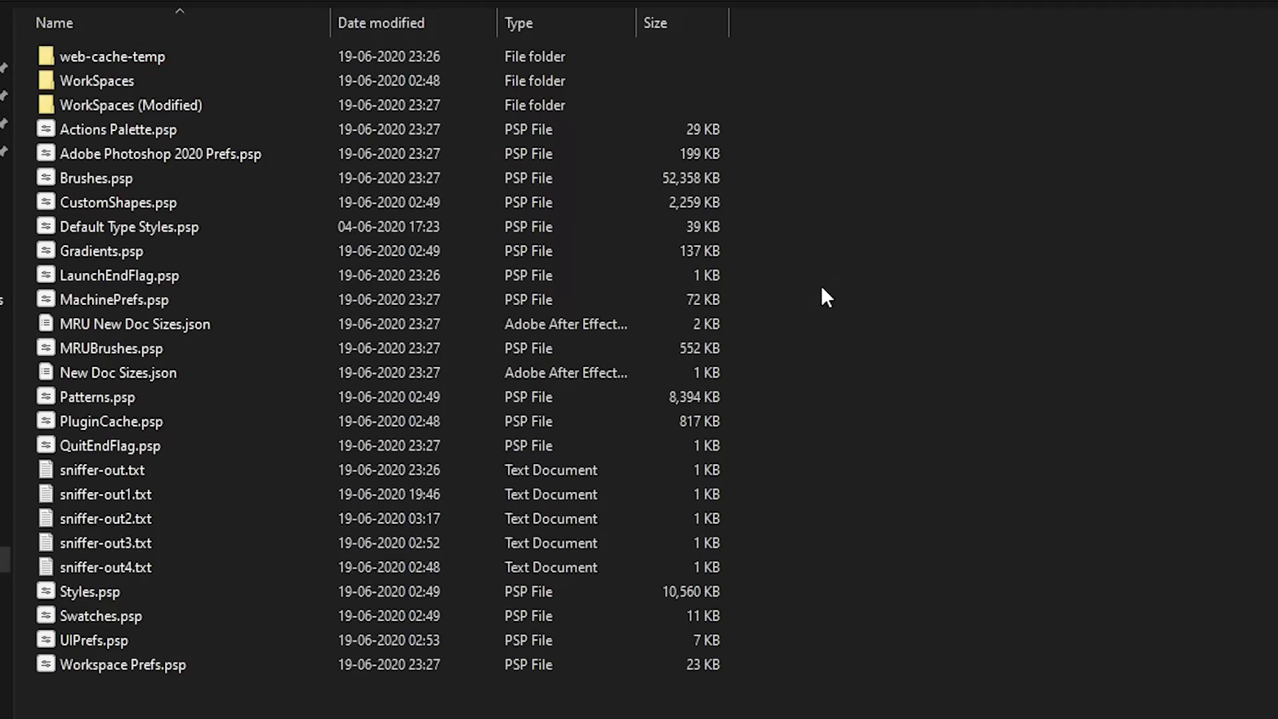
key("ctrl+v")
Step: Open the pasted file's name for editing, examine the spelling and capitalisation of PSUserConfig.txt, and leave it as is
key("F2")
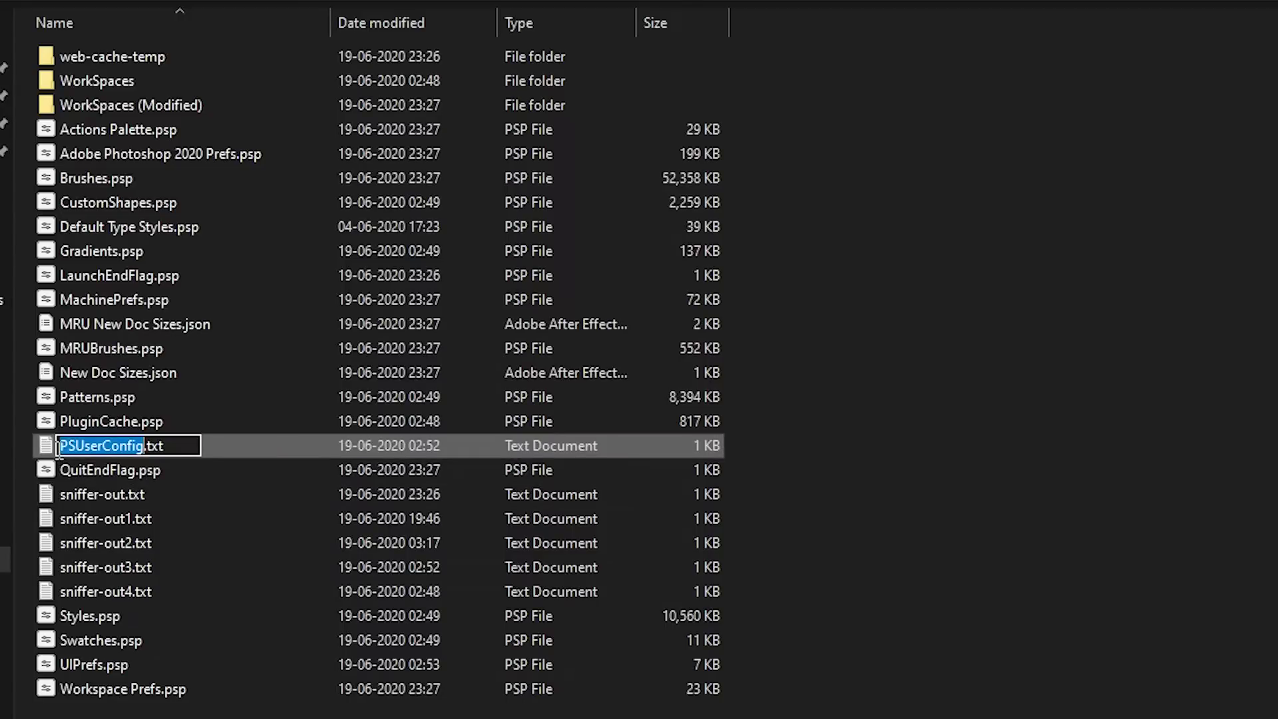
left_click(59, 450)
left_click(75, 446)
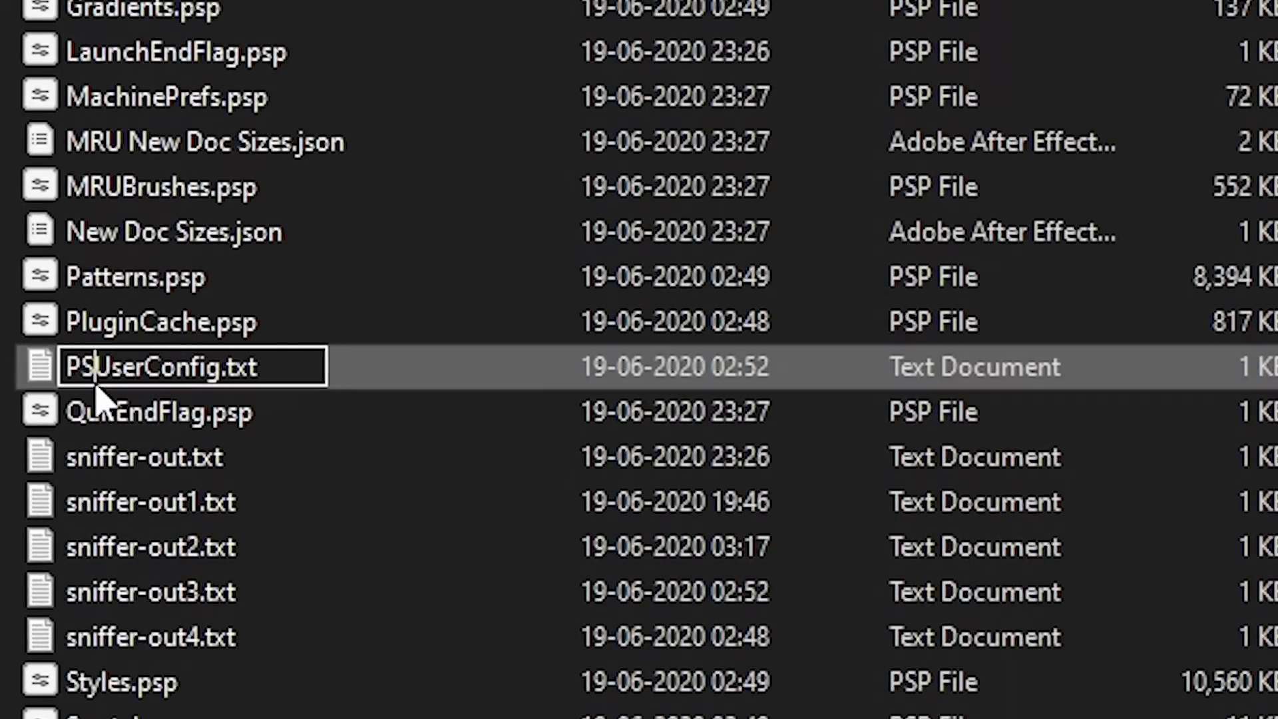
left_click_drag(65, 366, 110, 367)
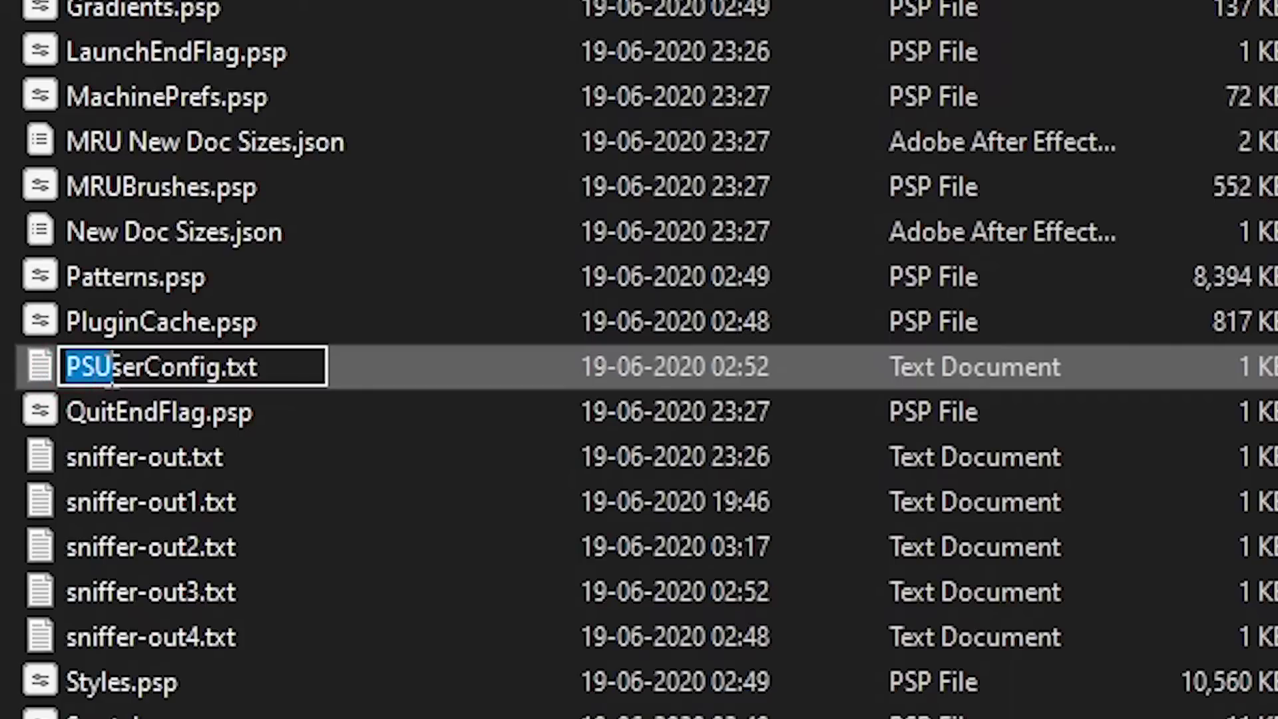
left_click(145, 366)
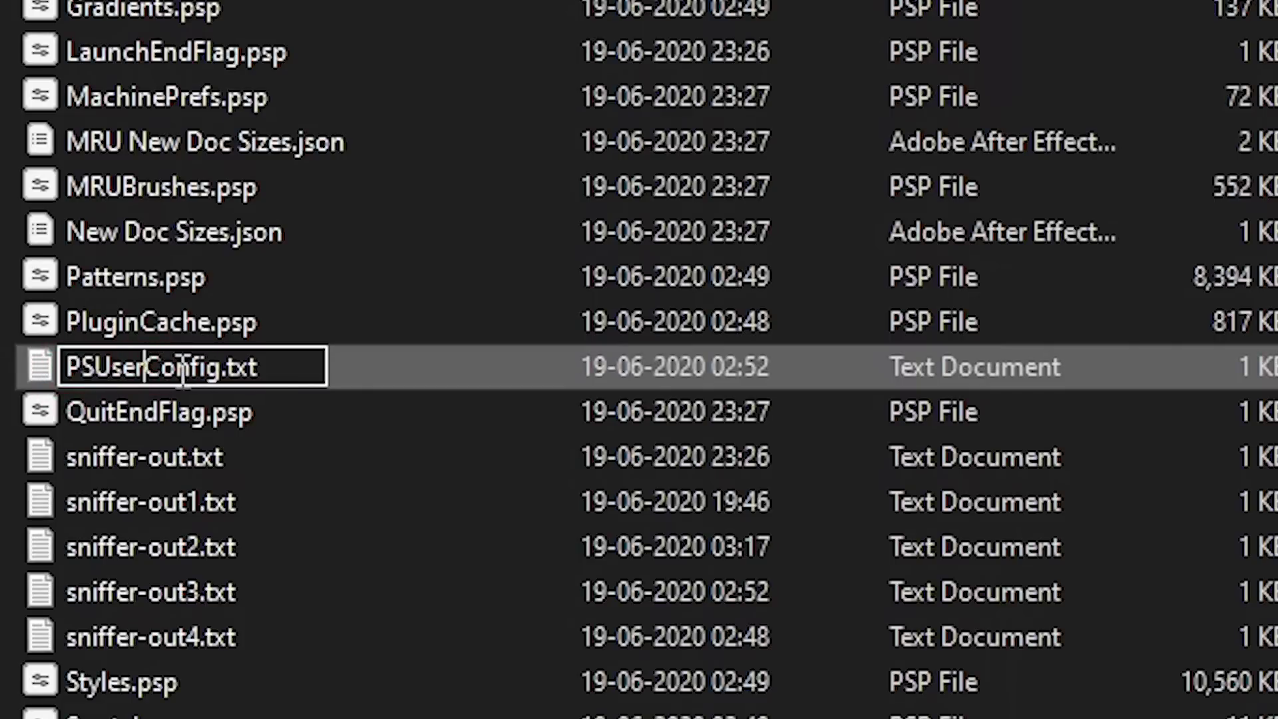
left_click(493, 379)
Step: Open the pasted PSUserConfig.txt in Notepad and highlight its entire text for review
double_click(271, 374)
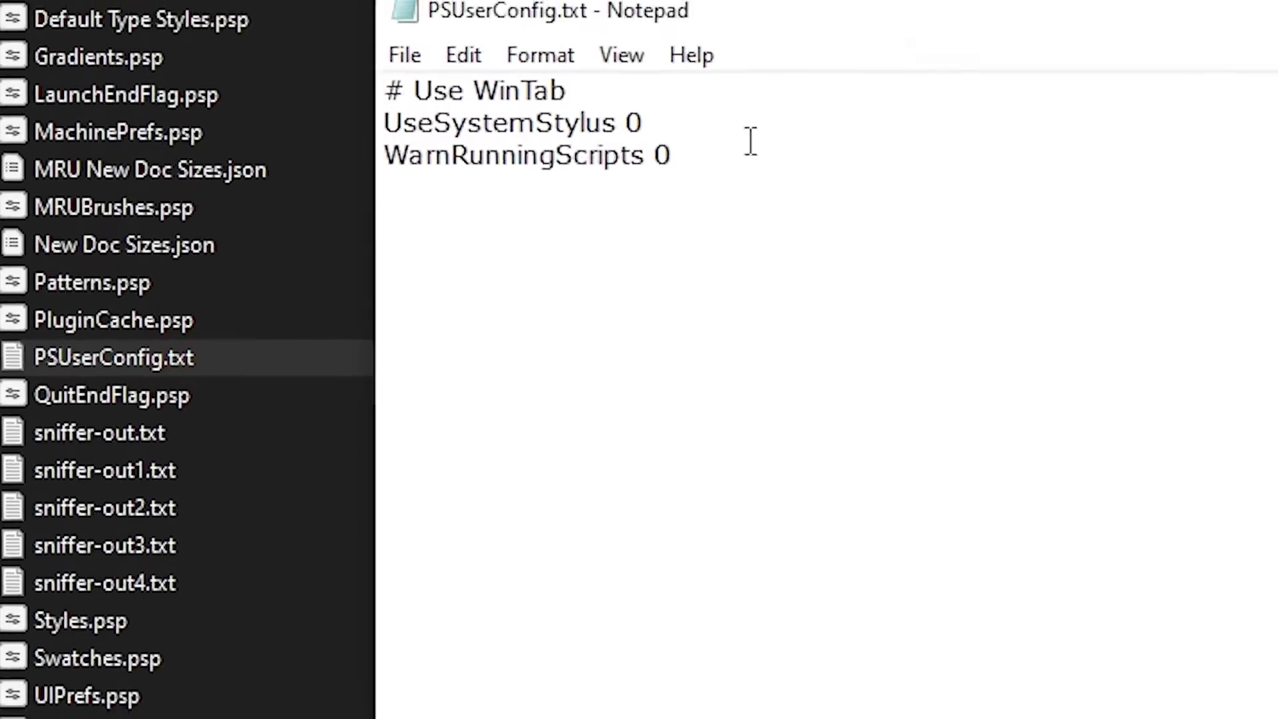
key("ctrl+a")
left_click(861, 242)
key("ctrl+a")
left_click(449, 214)
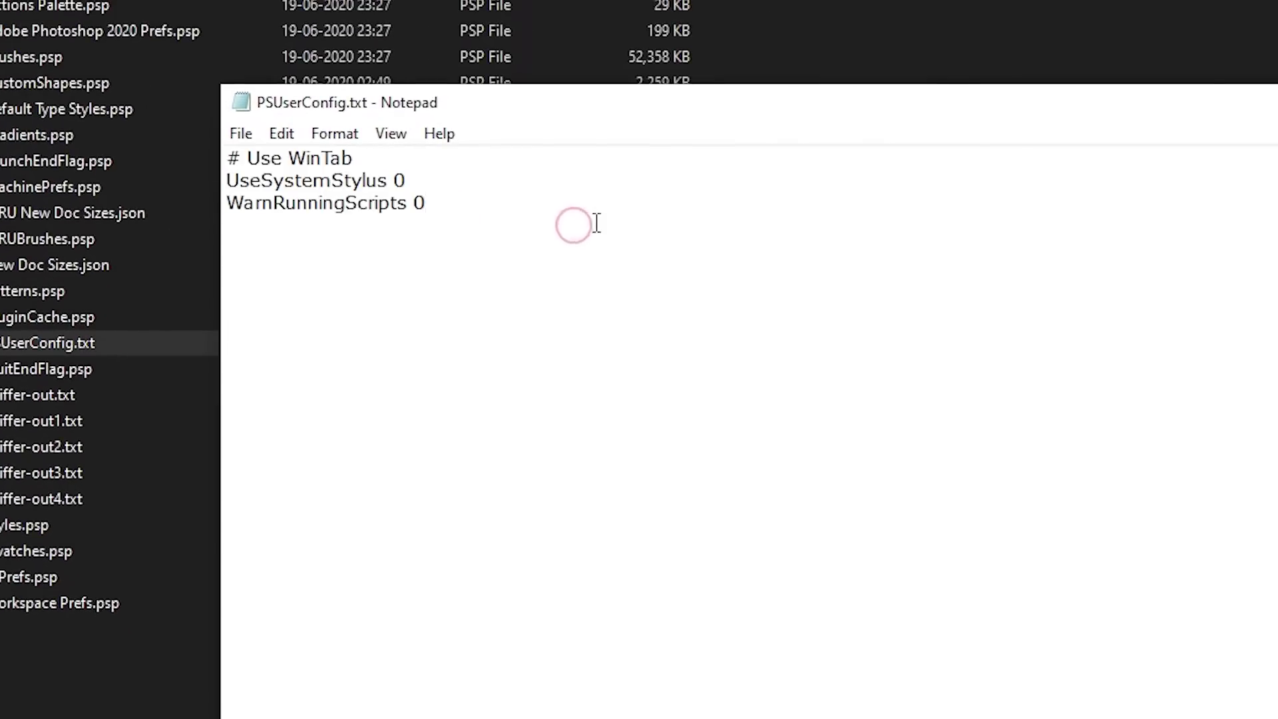
key("ctrl+a")
left_click(641, 205)
Step: Examine the lines "# Use WinTab", "UseSystemStylus 0" and "WarnRunningScripts 0" one by one by highlighting each
left_click(403, 154)
key("shift+Home")
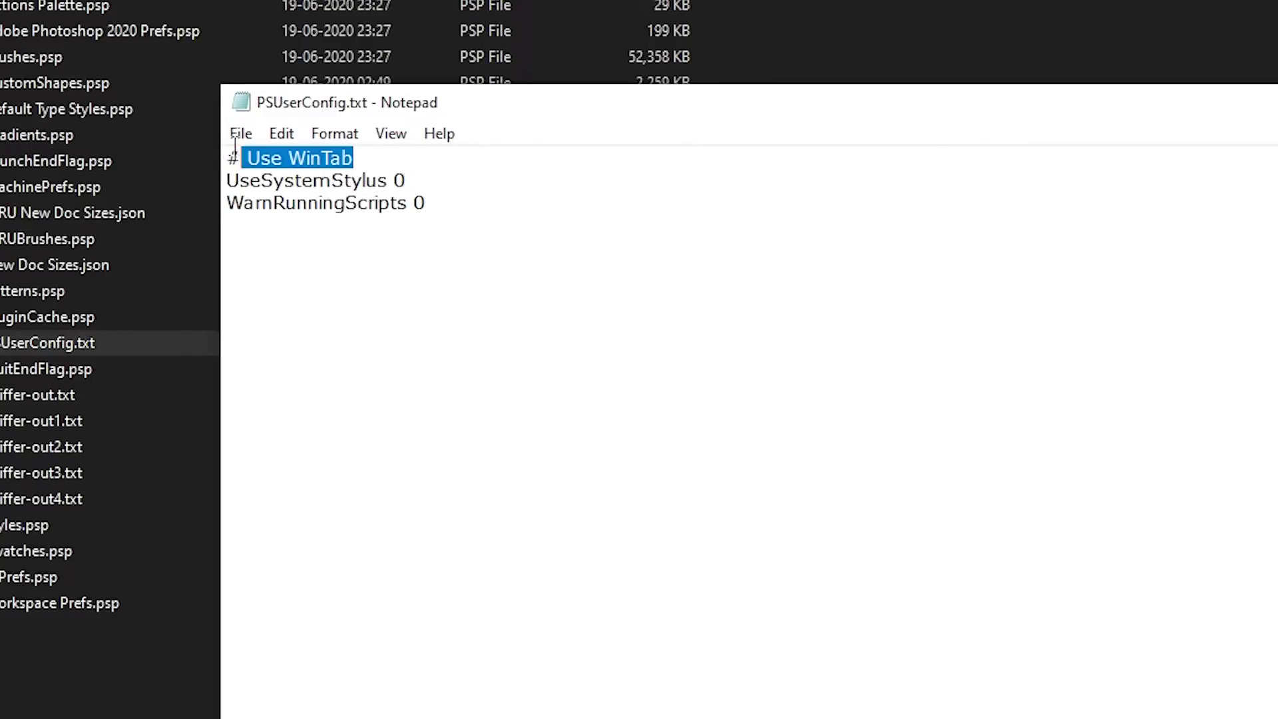
left_click(241, 158)
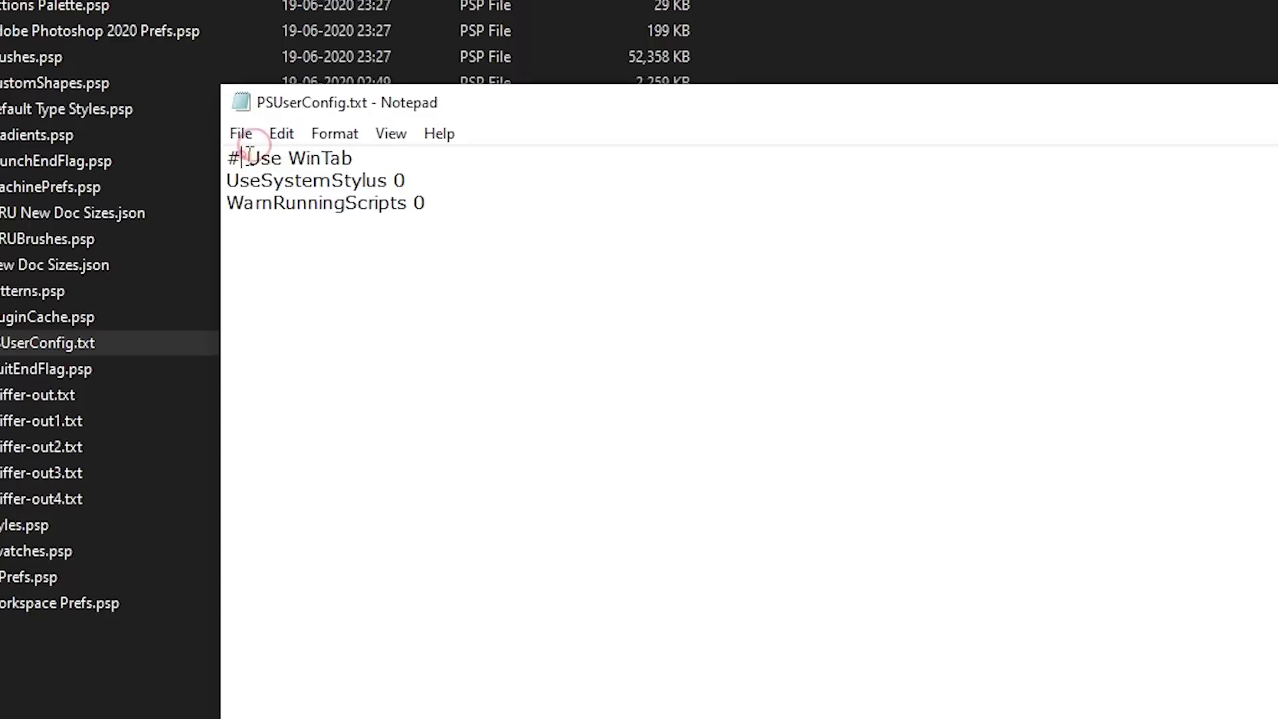
left_click_drag(468, 180, 226, 182)
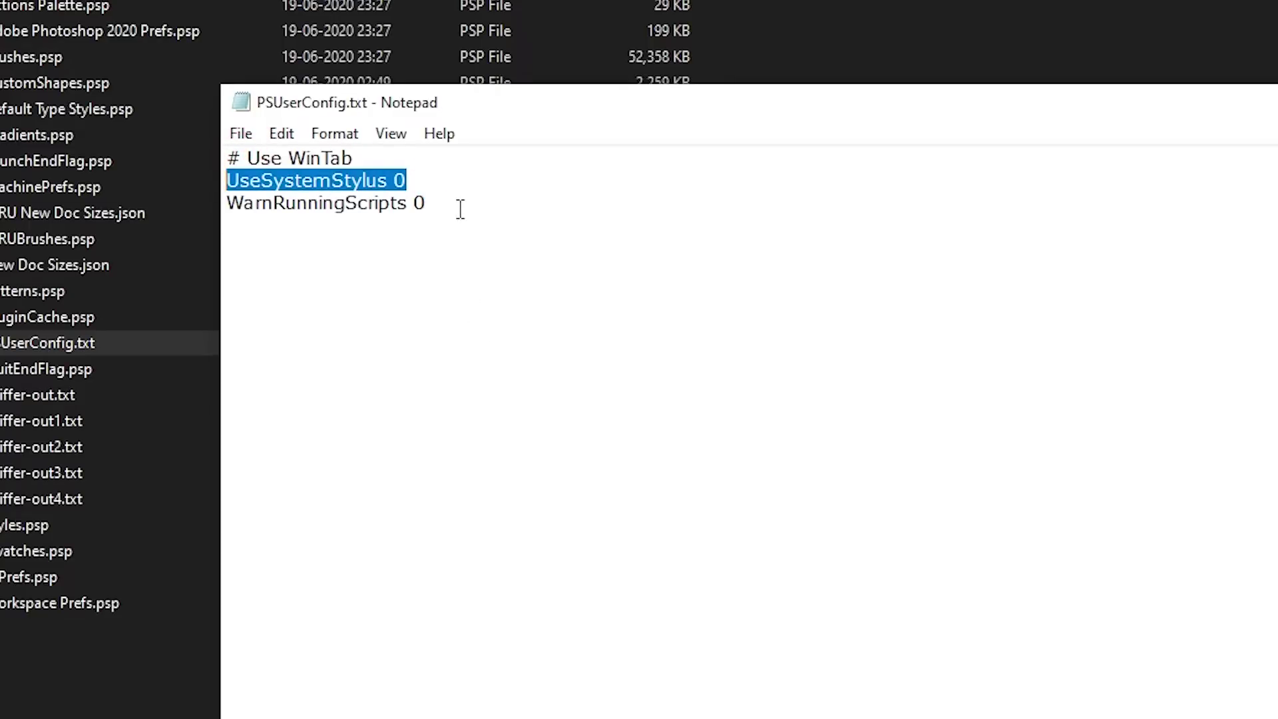
left_click(544, 189)
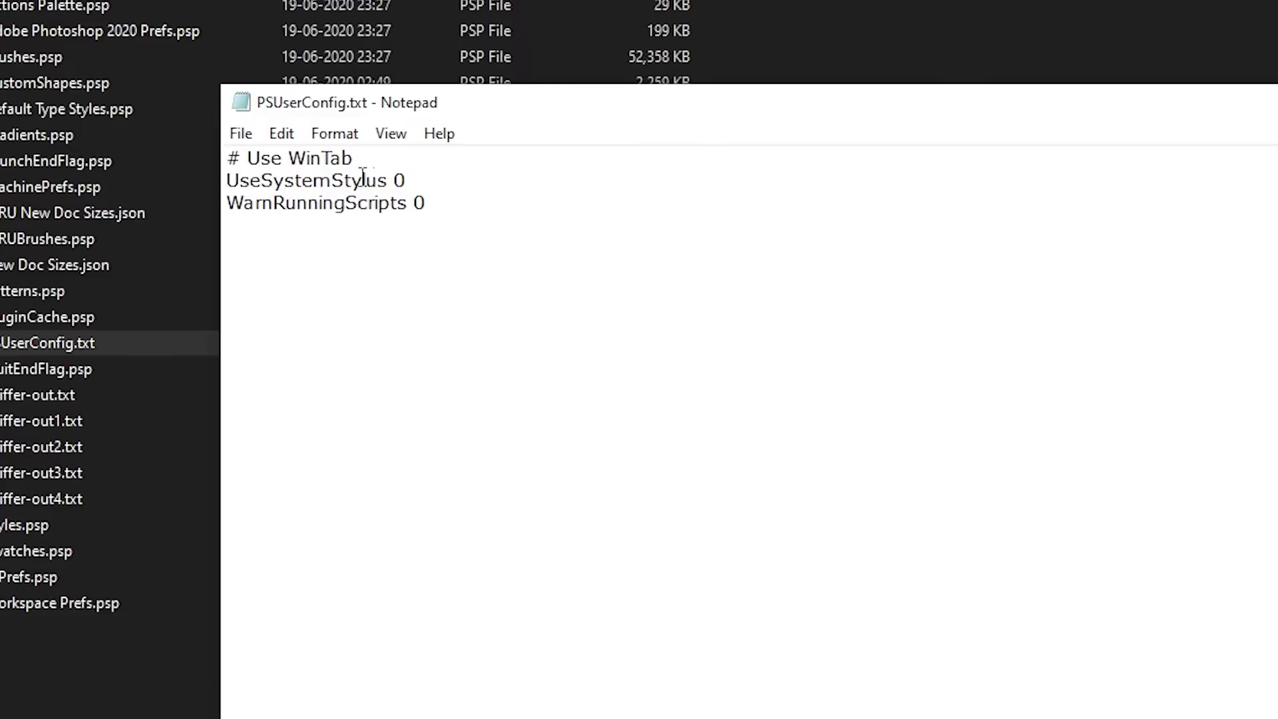
left_click_drag(468, 217, 227, 204)
left_click(602, 207)
left_click_drag(599, 208, 226, 204)
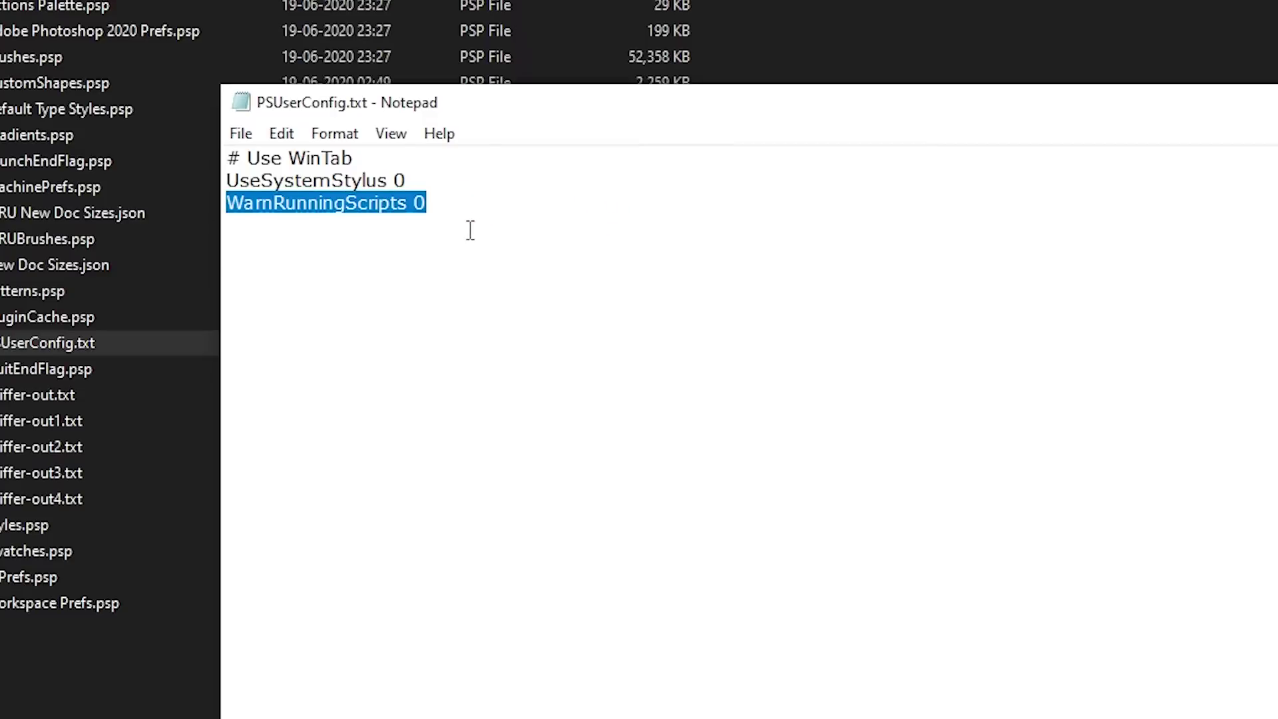
left_click(468, 216)
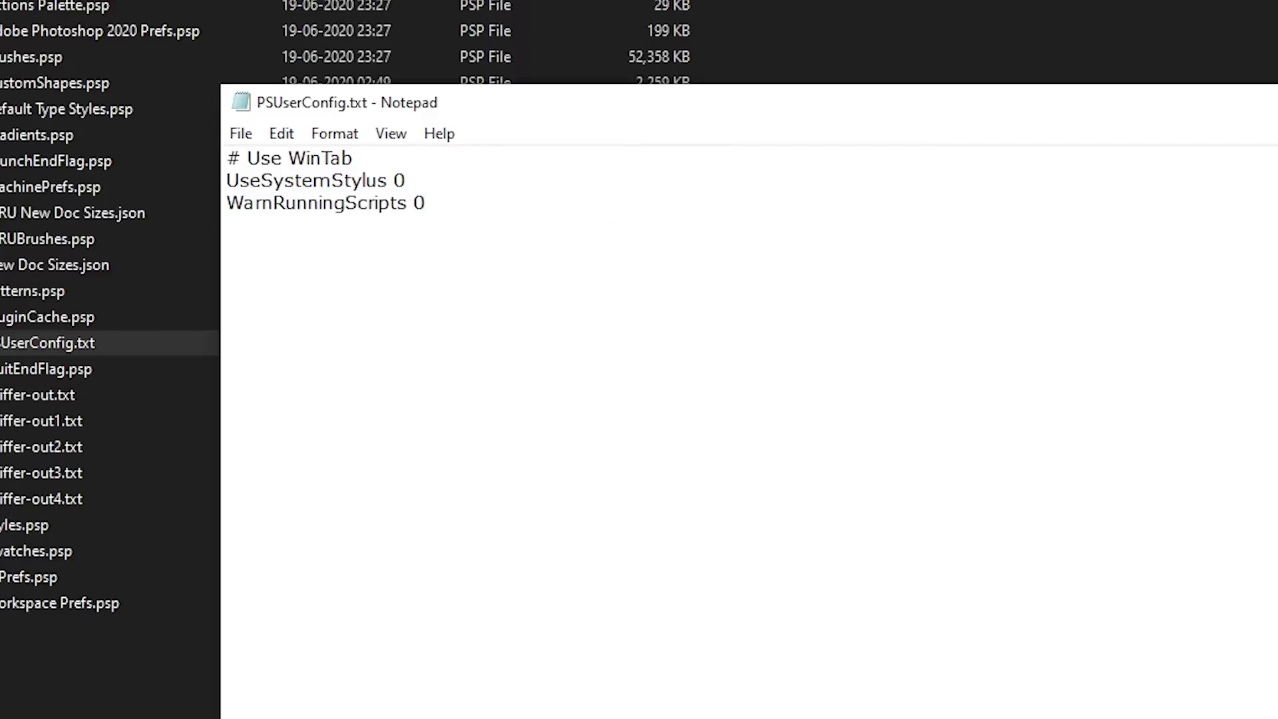
Step: Close the PSUserConfig.txt Notepad window and launch Photoshop to paint a short test stroke on the blank Untitled-1 canvas
key("alt+F4")
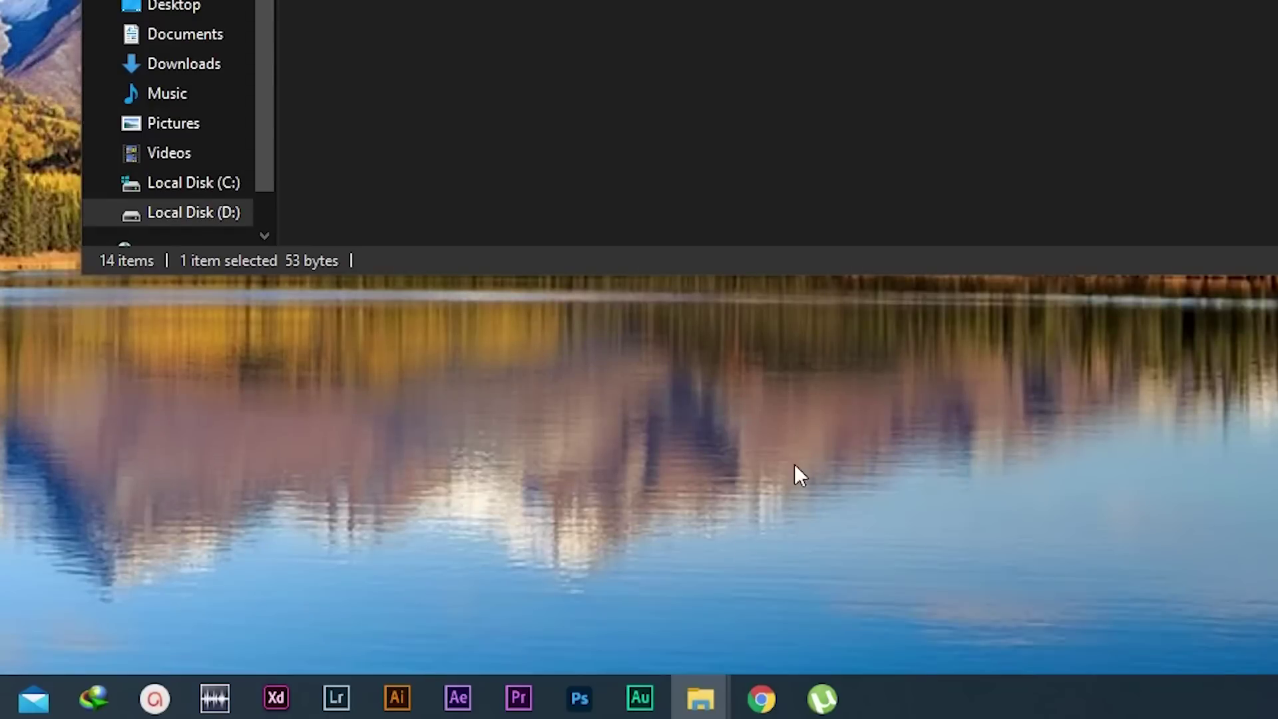
left_click(580, 697)
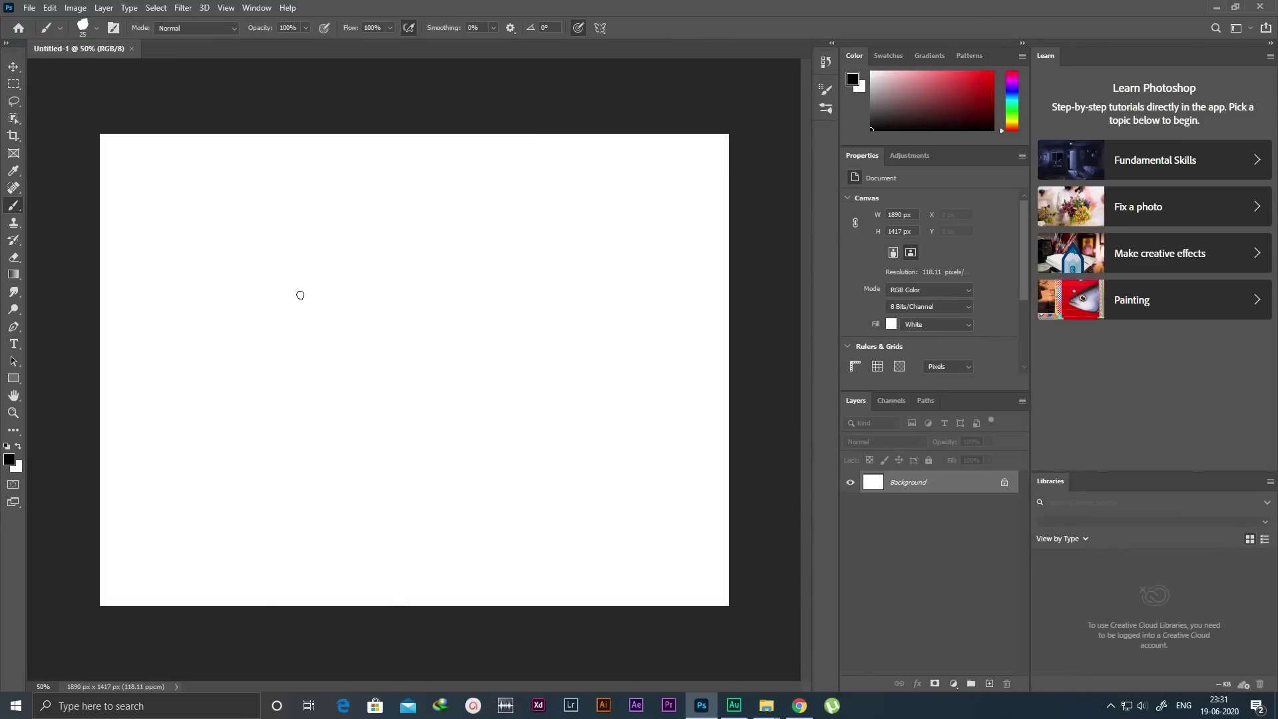
left_click_drag(310, 287, 329, 263)
Step: Try the Kyle's Inkbox - Classic Cartoonist brush preset, then choose the 25 px KYLE Ultimate Inking Thick 'n Thin wet media brush
left_click(95, 30)
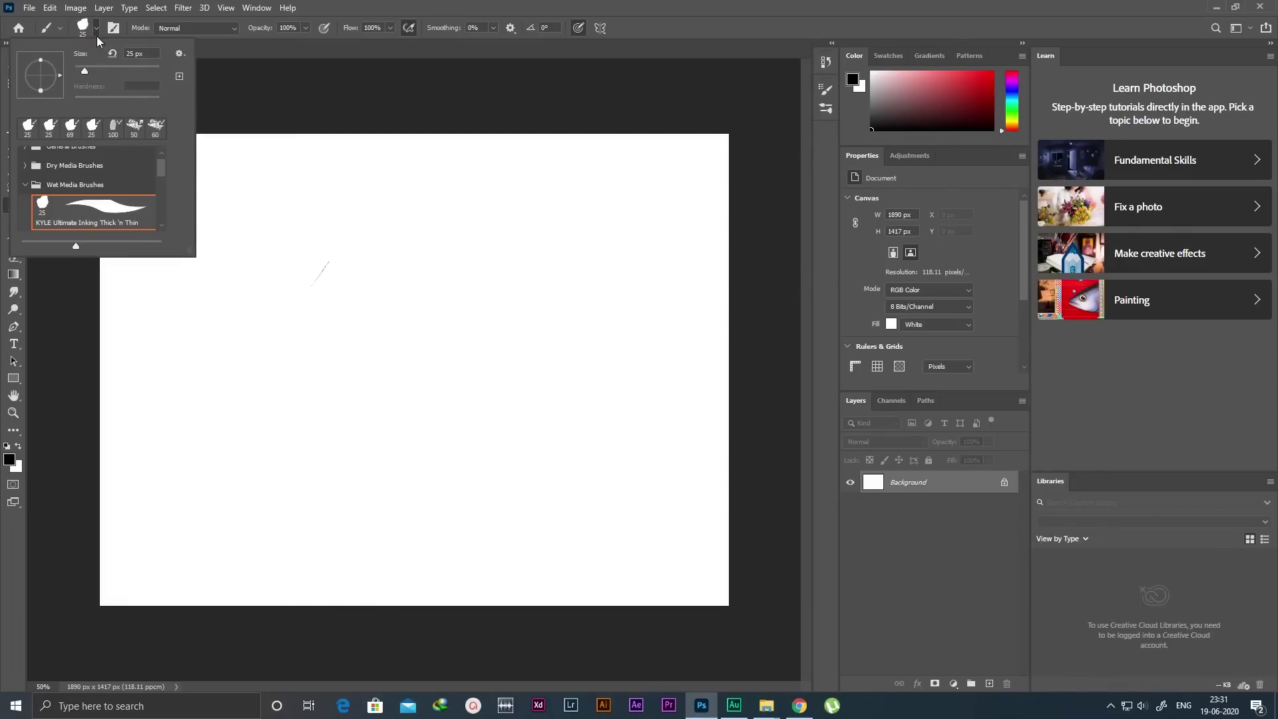
left_click_drag(159, 162, 166, 177)
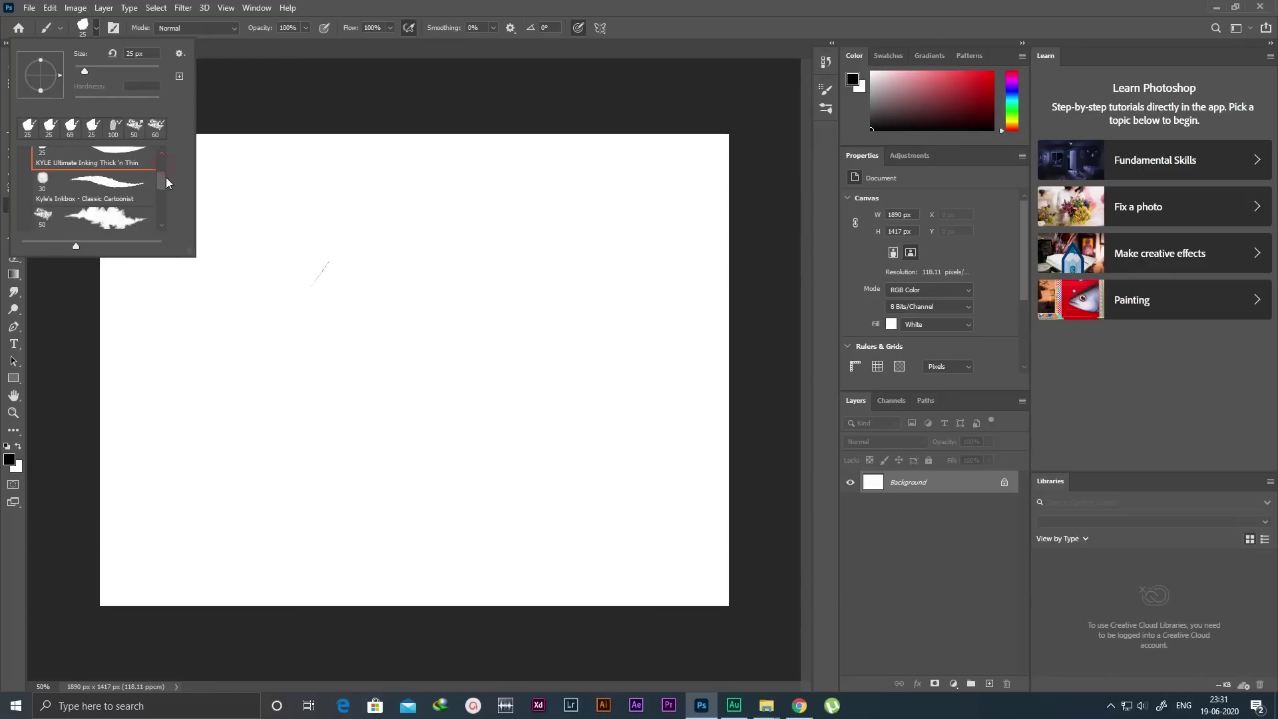
left_click(93, 180)
scroll(109, 173, "up", 1)
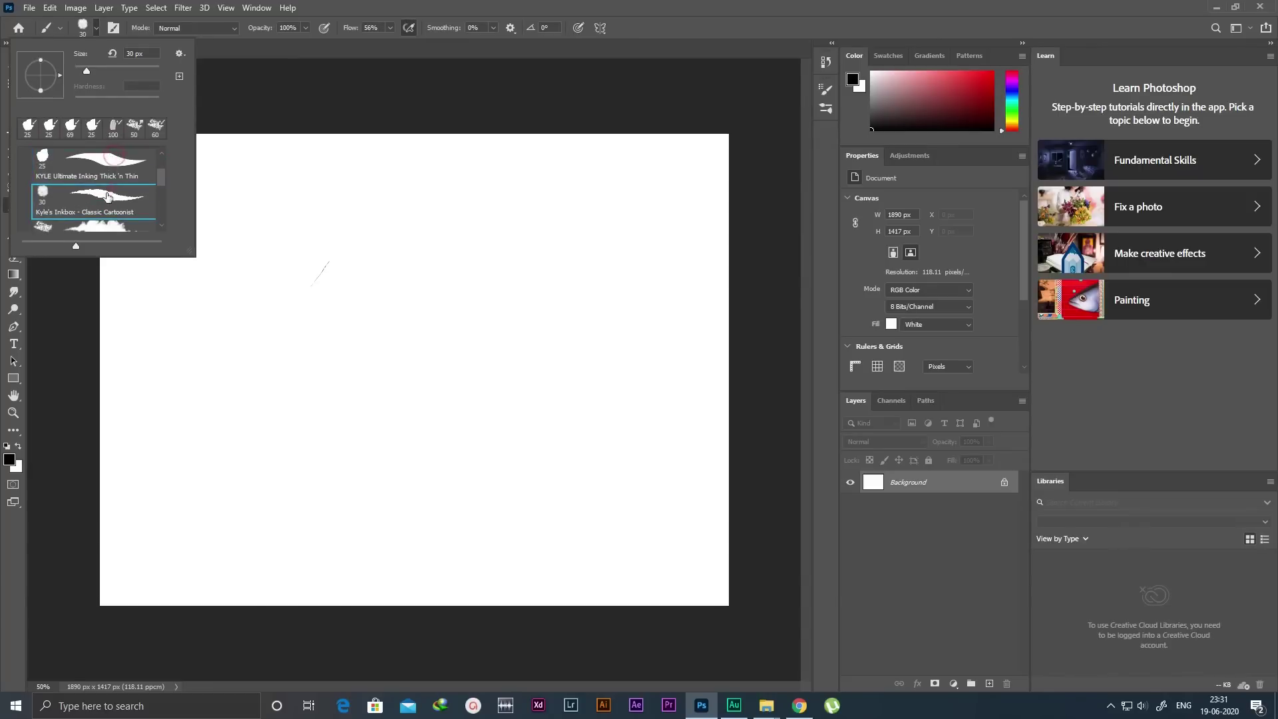
left_click(101, 175)
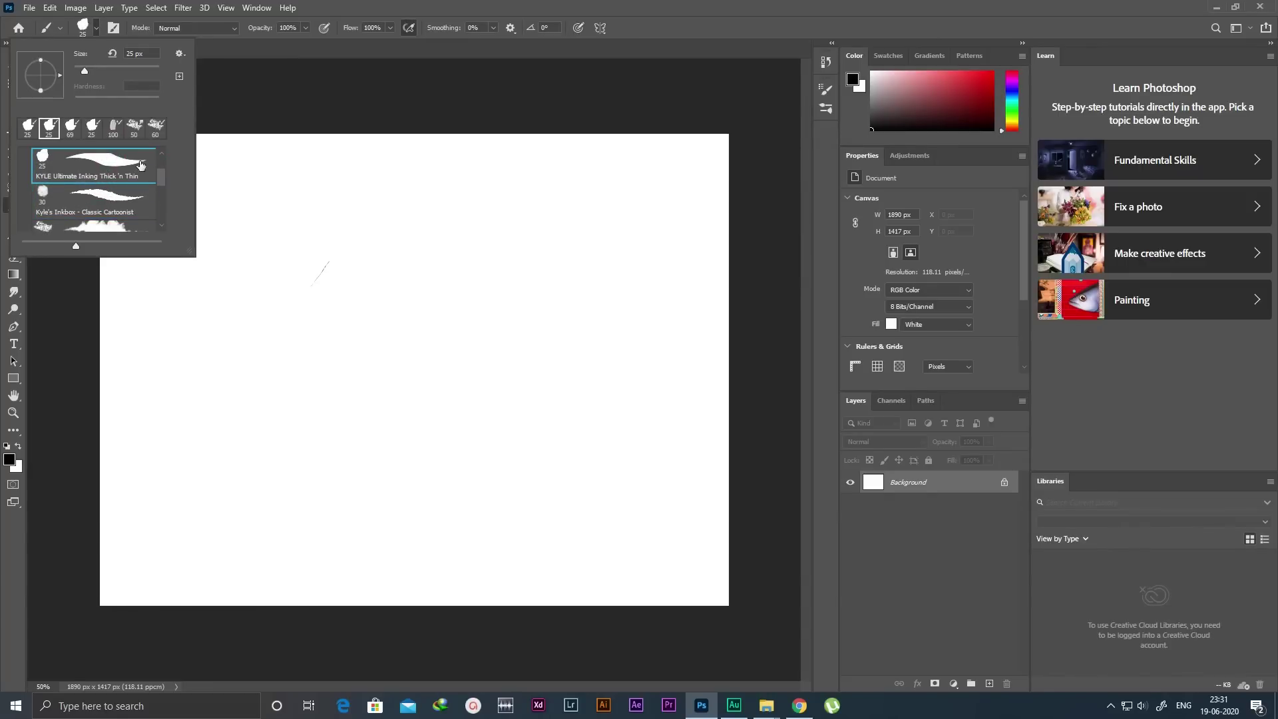
left_click(286, 379)
Step: Paint several long, looping black freehand strokes with varying pen pressure across the white canvas to test the line thickness
mouse_move(285, 386)
left_mouse_down()
mouse_move(294, 327)
mouse_move(349, 375)
mouse_move(373, 433)
mouse_move(368, 420)
left_mouse_up()
mouse_move(396, 324)
left_mouse_down()
mouse_move(453, 461)
mouse_move(527, 424)
mouse_move(374, 370)
mouse_move(473, 253)
mouse_move(256, 453)
mouse_move(261, 518)
mouse_move(364, 467)
mouse_move(396, 535)
mouse_move(507, 527)
left_mouse_up()
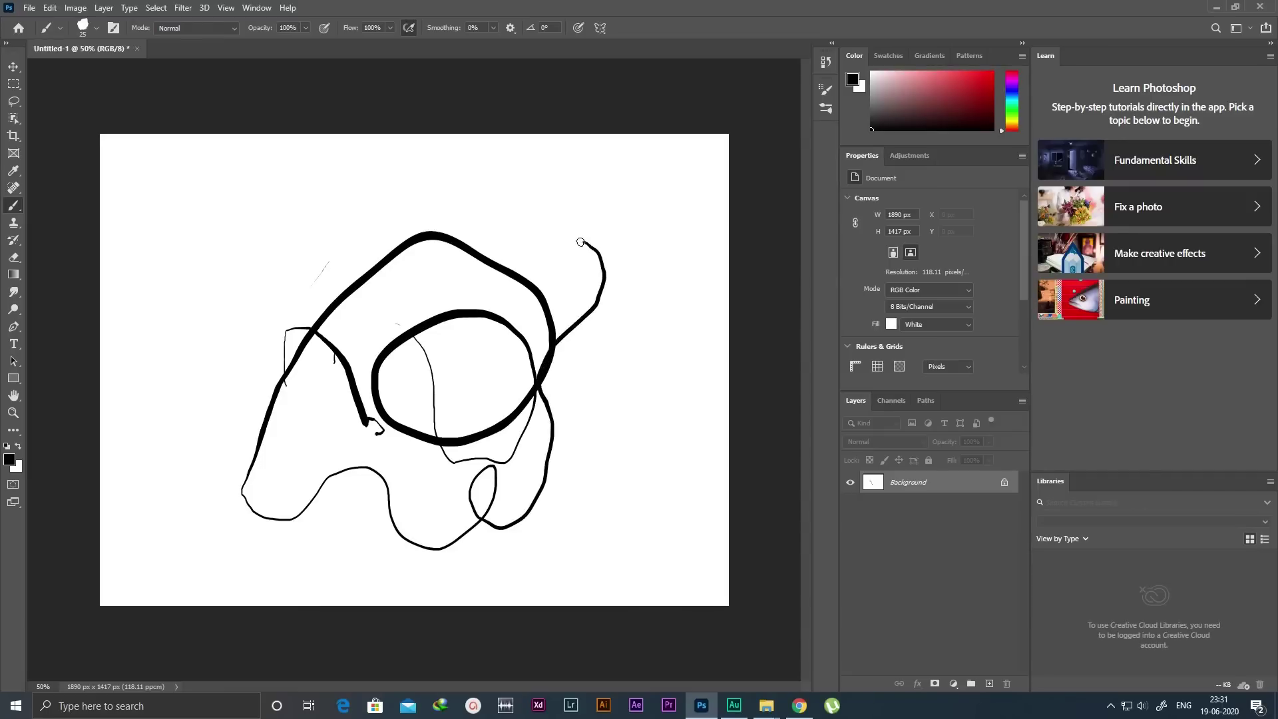
mouse_move(531, 244)
left_mouse_down()
mouse_move(457, 208)
mouse_move(322, 269)
mouse_move(197, 440)
mouse_move(229, 502)
mouse_move(223, 471)
left_mouse_up()
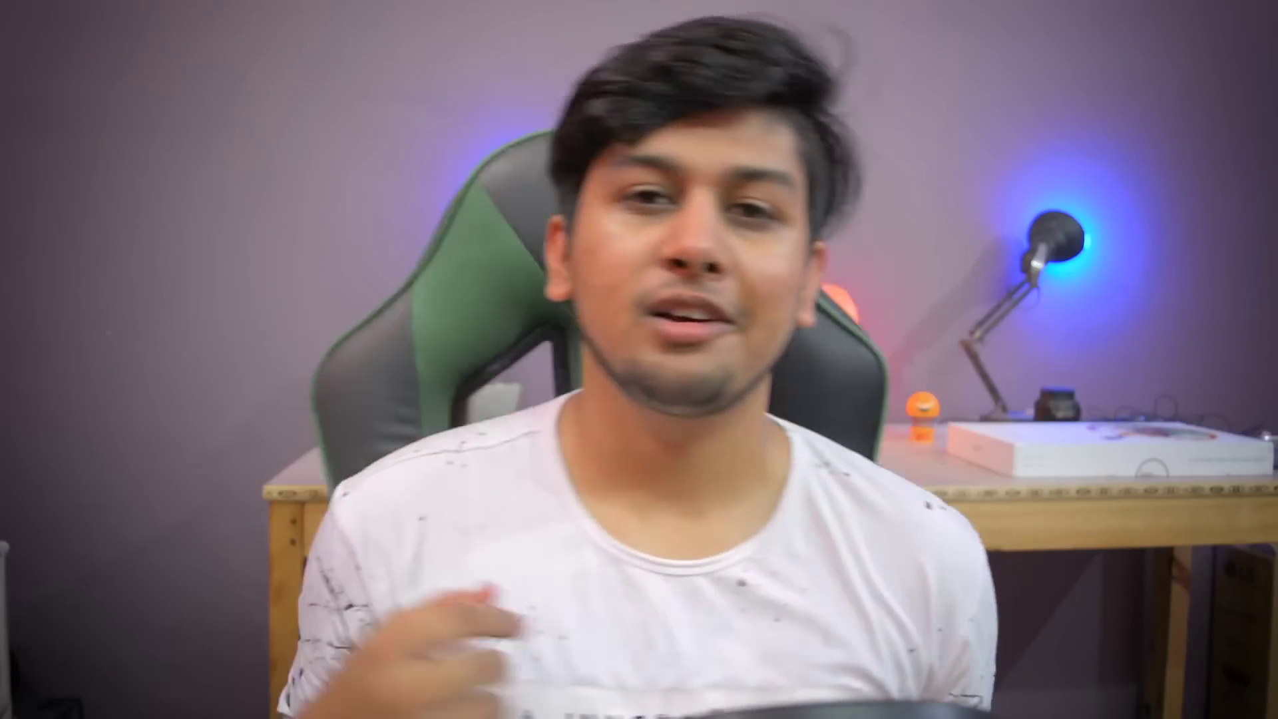